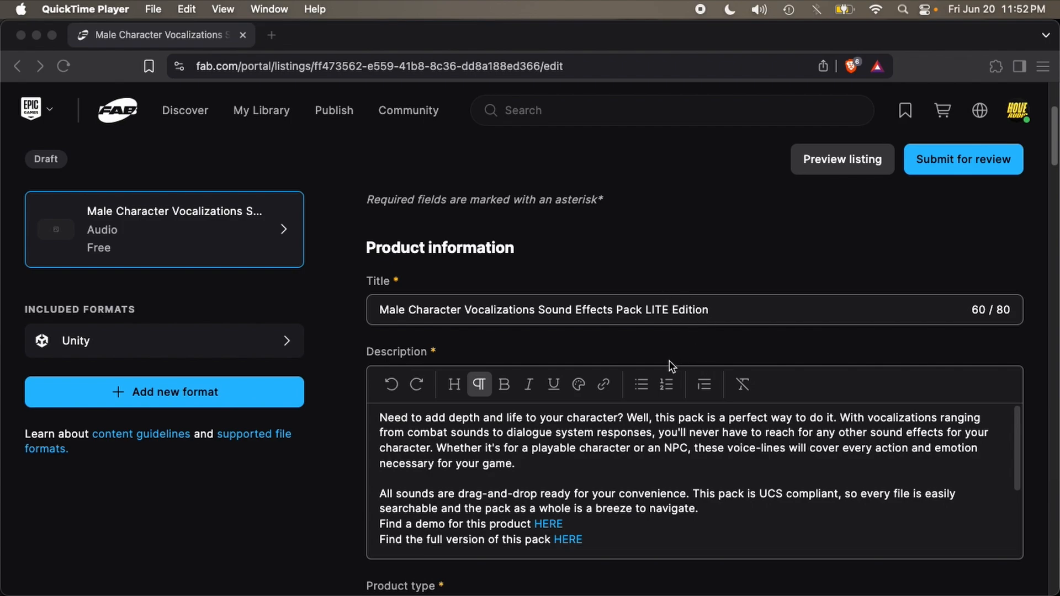
# Step: Review the Male Character Vocalizations Fab draft listing, then switch to the Unreal Project Browser
pyautogui.scroll(3, 362, 440)
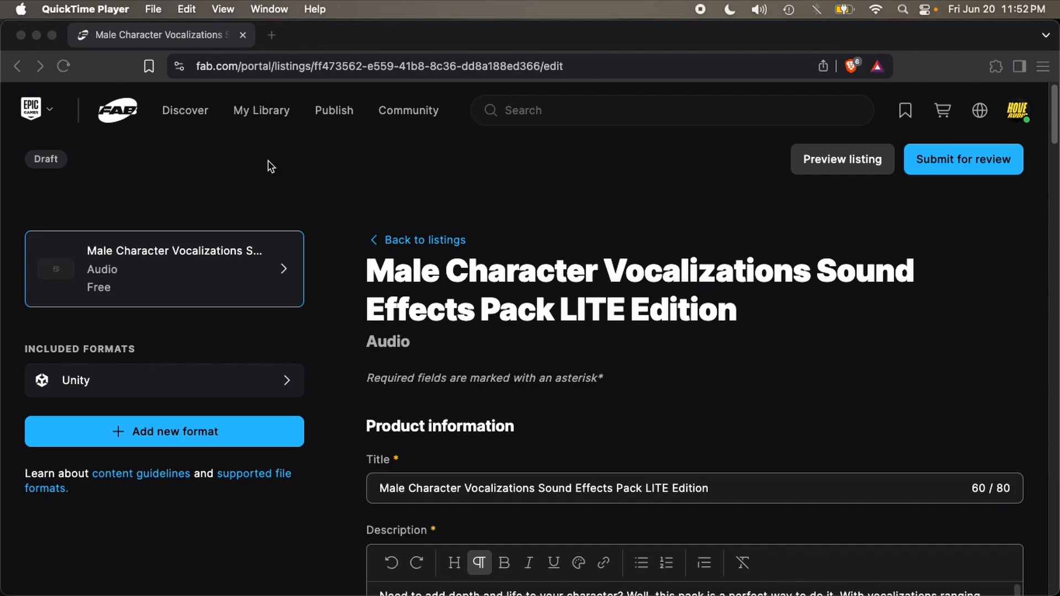
pyautogui.scroll(-7, 403, 231)
pyautogui.scroll(-10, 385, 348)
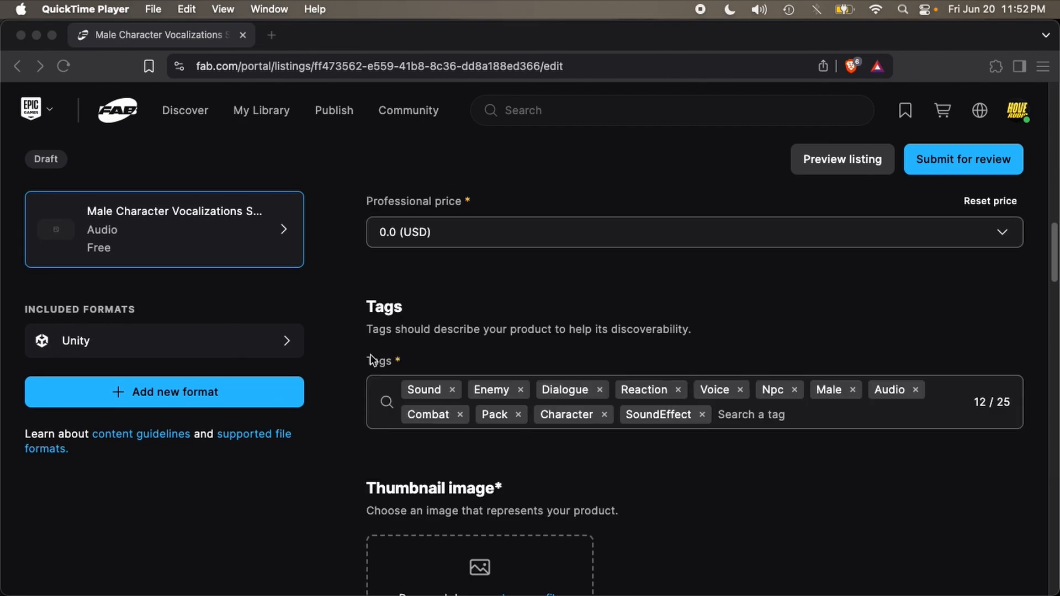
pyautogui.scroll(-4, 369, 357)
pyautogui.scroll(20, 363, 358)
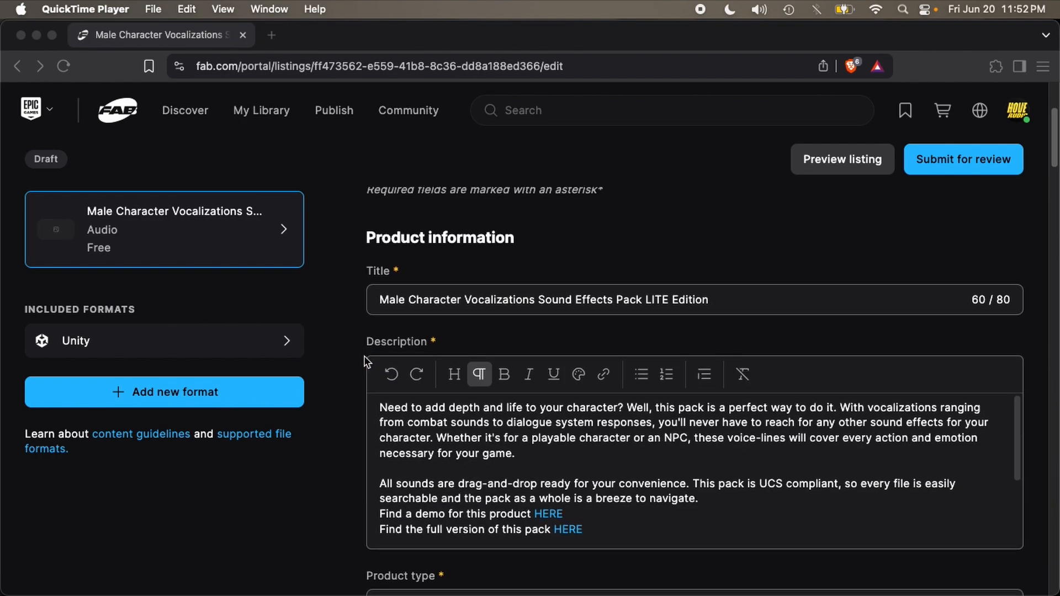
pyautogui.scroll(-6, 363, 359)
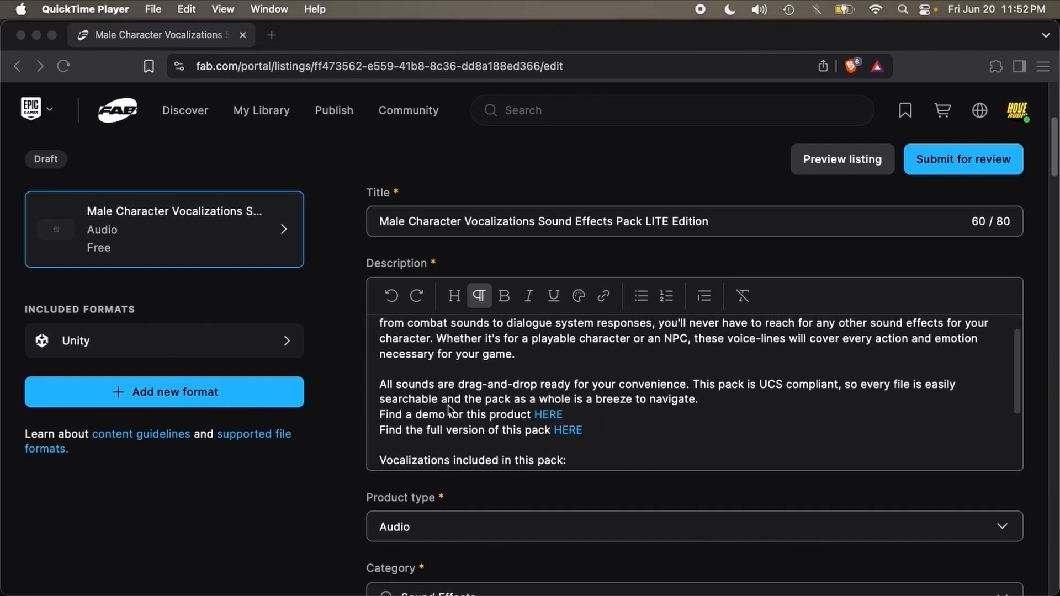
pyautogui.scroll(-8, 448, 405)
pyautogui.scroll(-2, 331, 402)
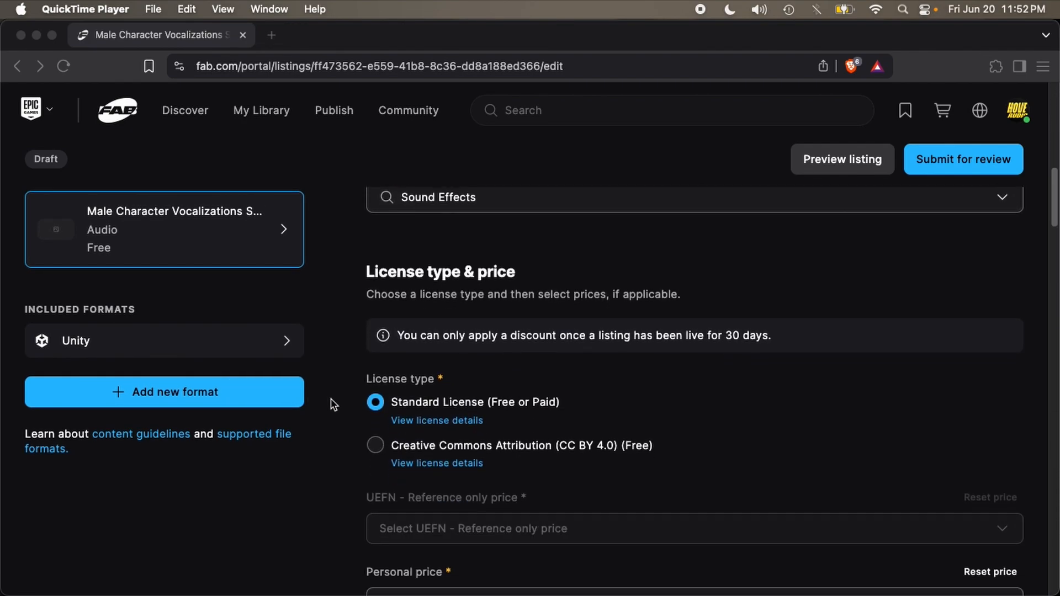
pyautogui.scroll(-10, 334, 405)
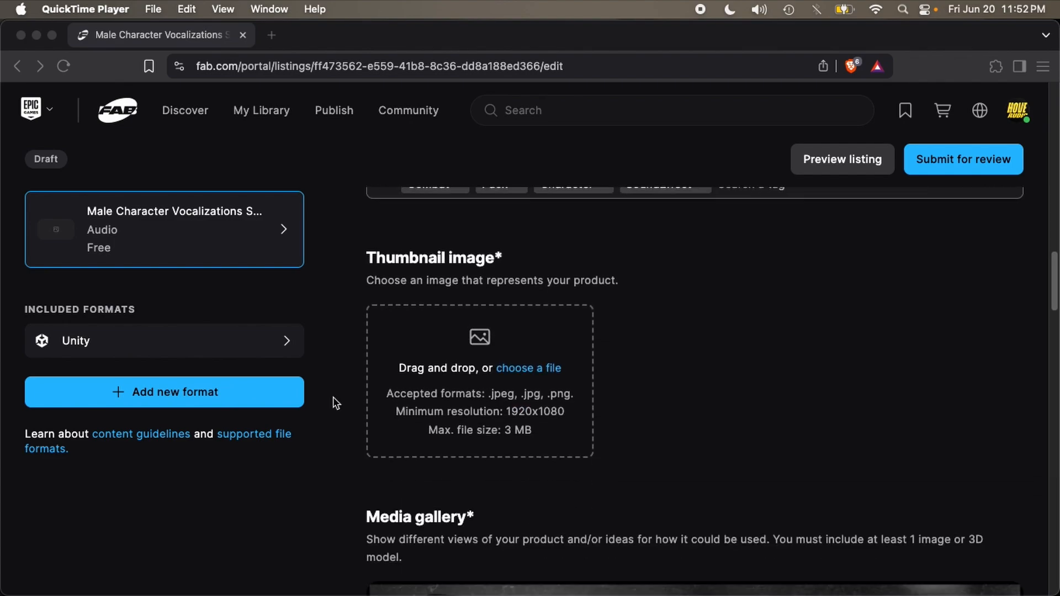
pyautogui.scroll(-12, 333, 396)
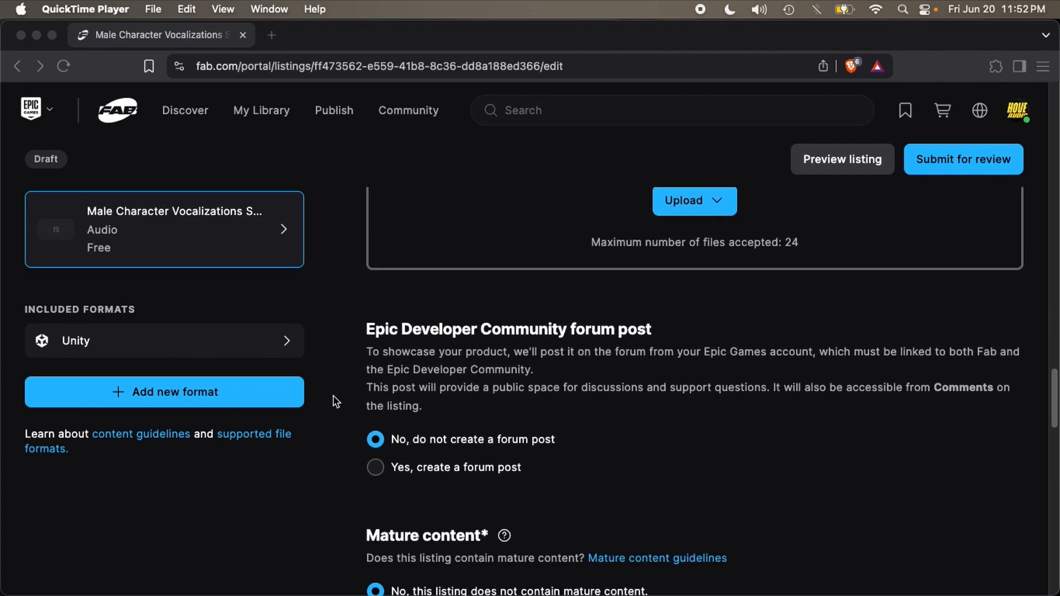
pyautogui.scroll(-12, 333, 396)
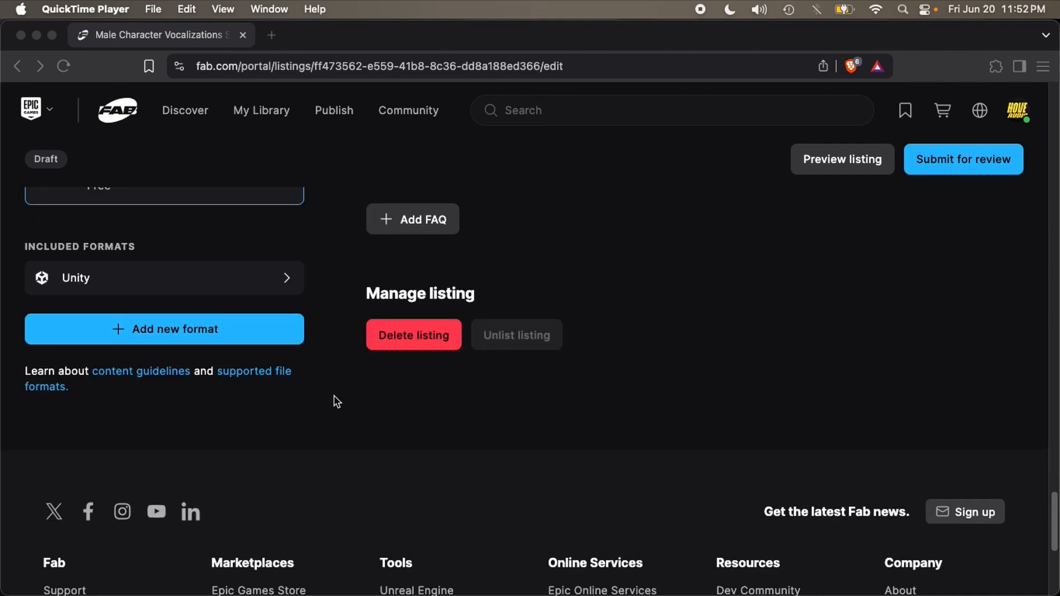
pyautogui.scroll(15, 304, 348)
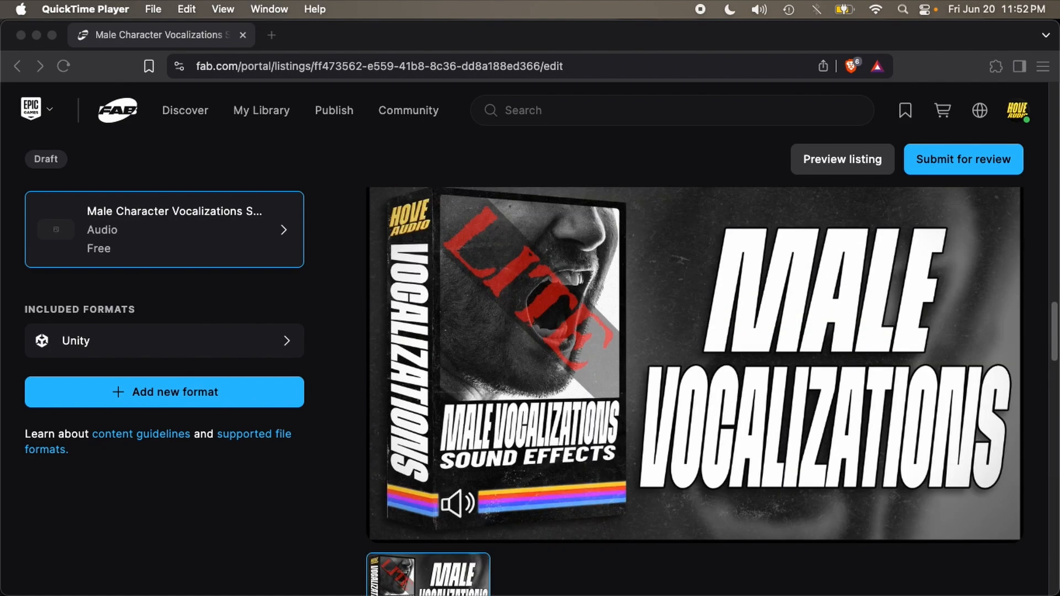
pyautogui.press('super+Tab')
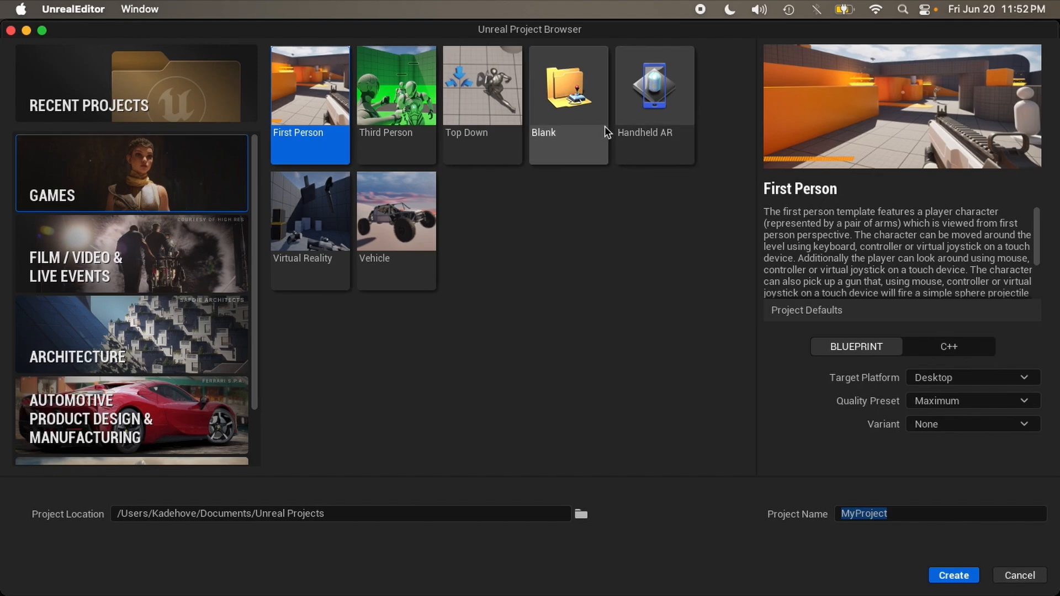
# Step: Choose the Blank game template and start naming the project MaleCharVocLITE
pyautogui.click(587, 130)
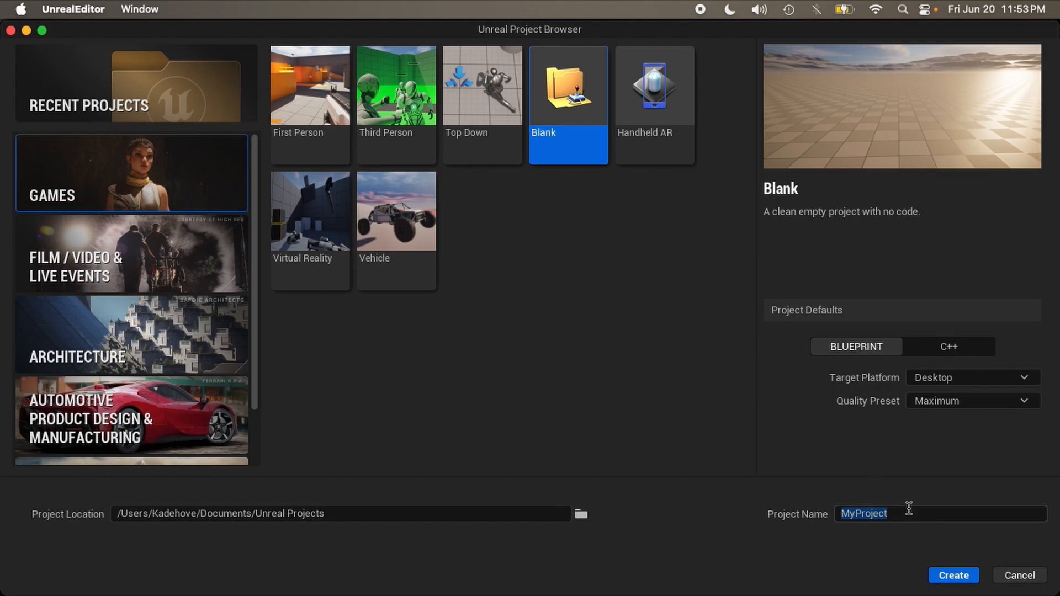
pyautogui.write('M')
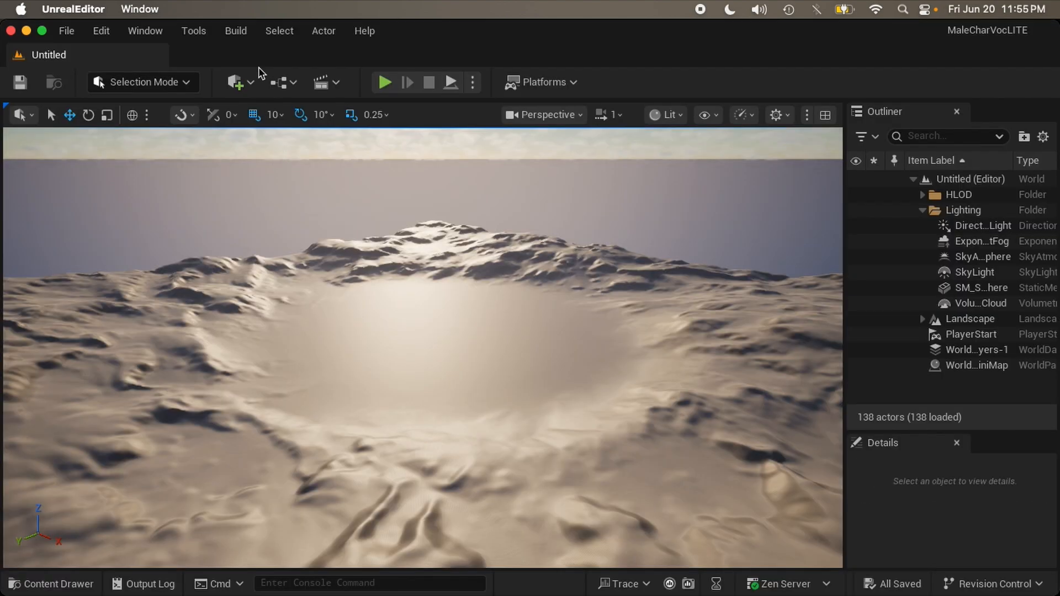
# Step: Disable Modeling Tools Editor Mode and dependent SkeletalMeshModelingTools plugins, then restart the editor
pyautogui.click(105, 34)
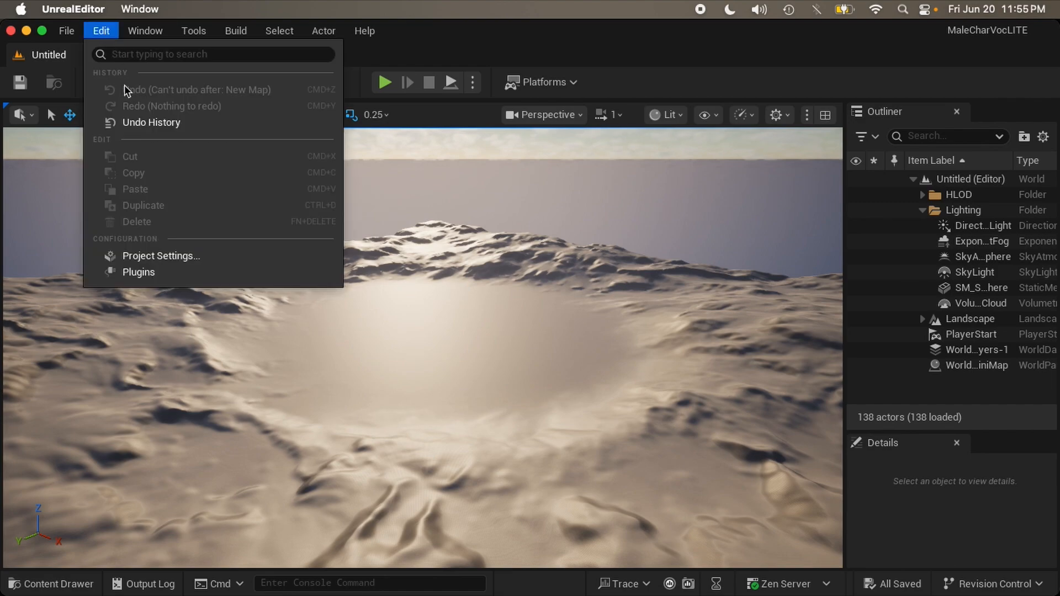
pyautogui.click(178, 272)
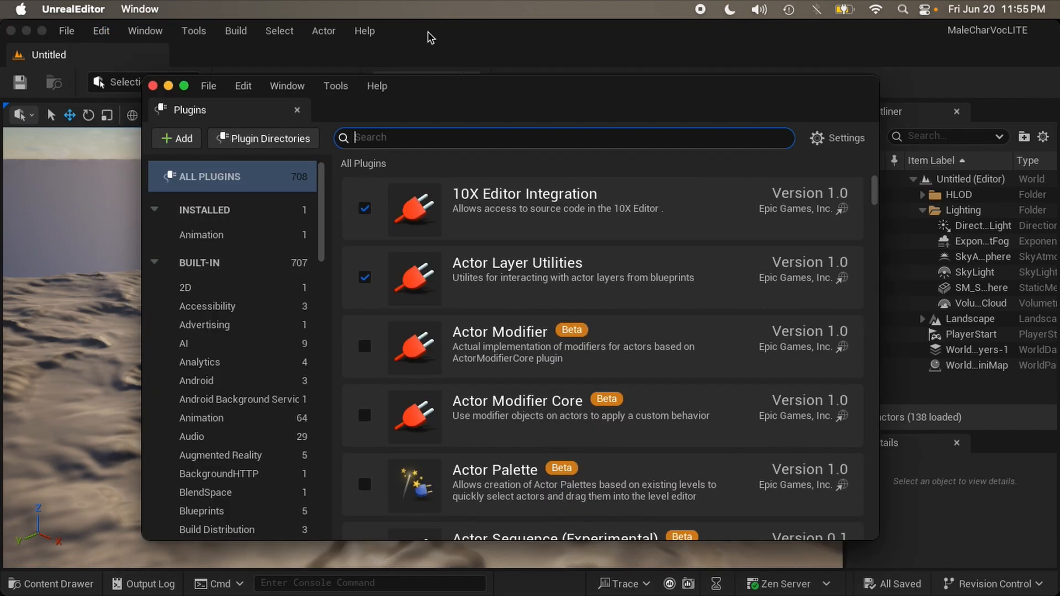
pyautogui.write('modeling')
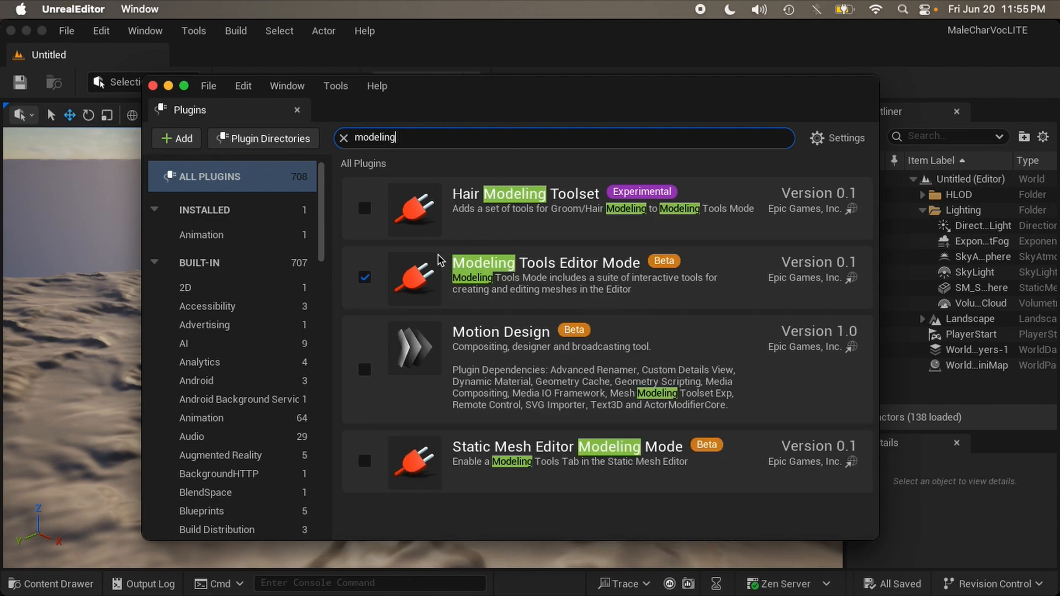
pyautogui.click(365, 277)
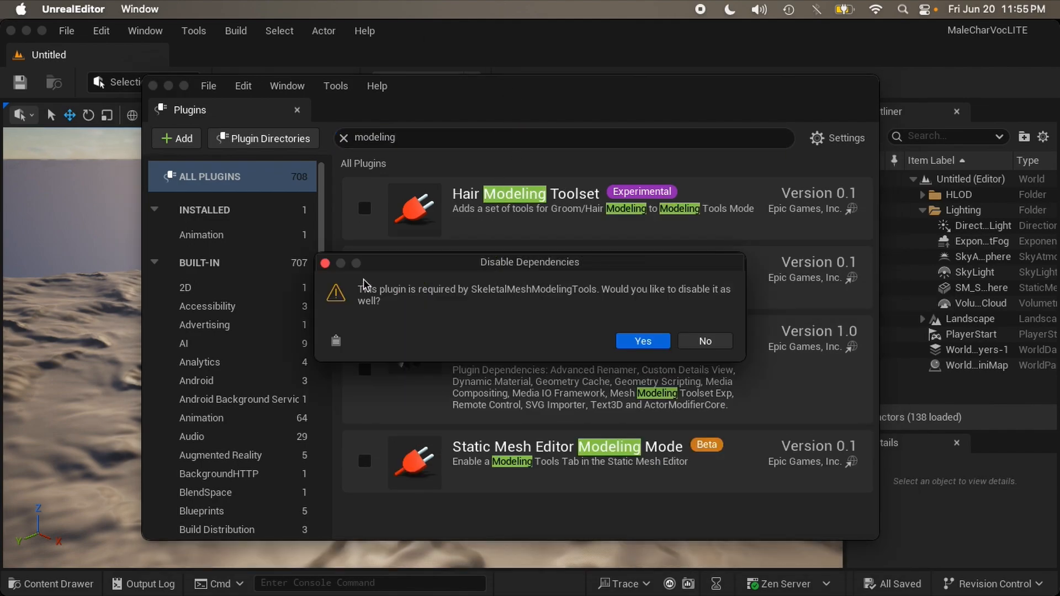
pyautogui.click(655, 347)
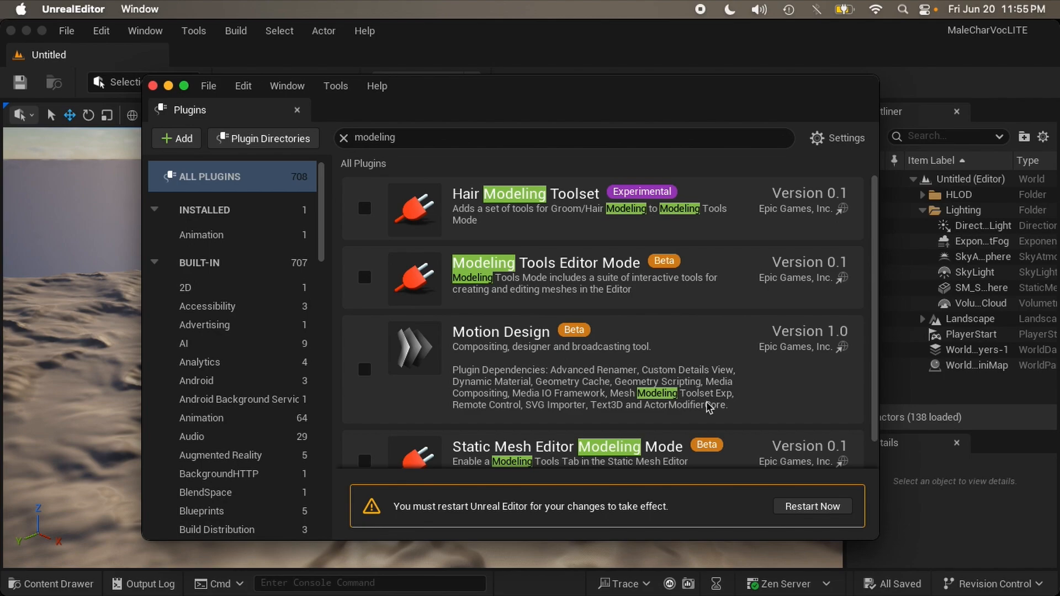
pyautogui.click(797, 507)
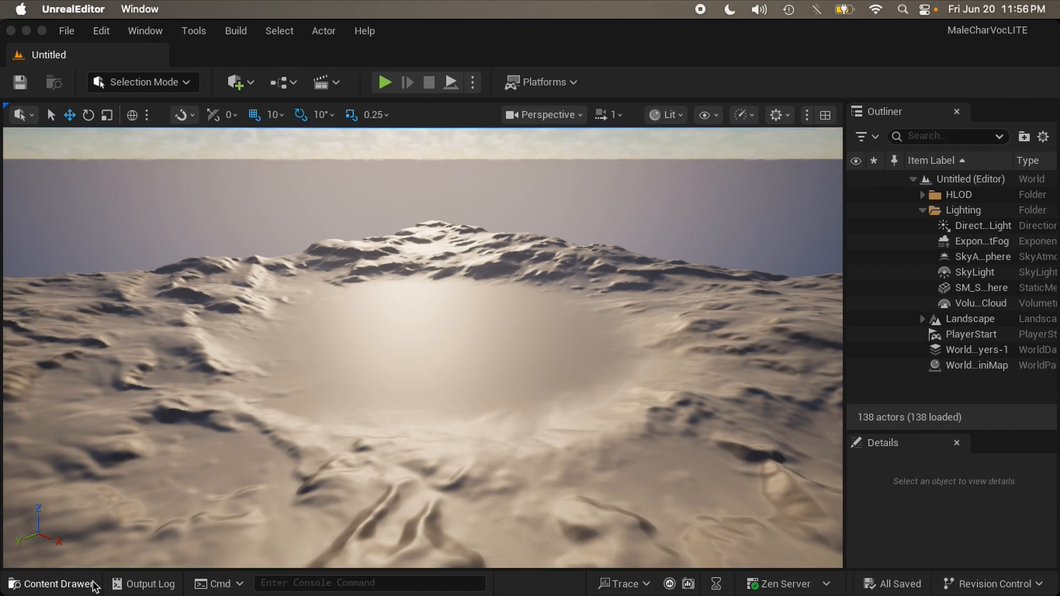
# Step: Create a folder named MaleCharVocLITE under Content and open it
pyautogui.click(49, 584)
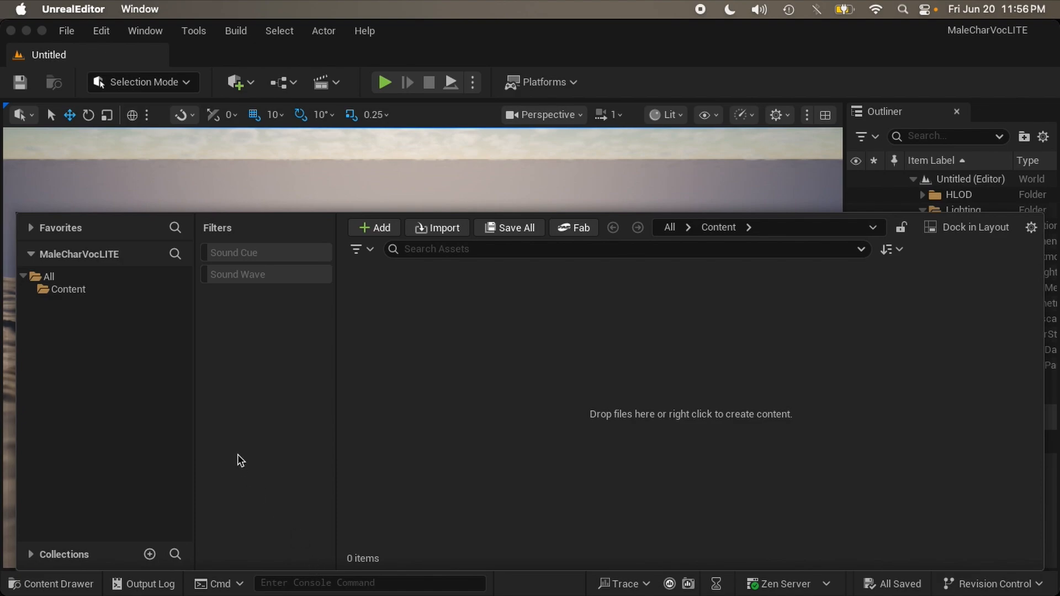
pyautogui.click(99, 291)
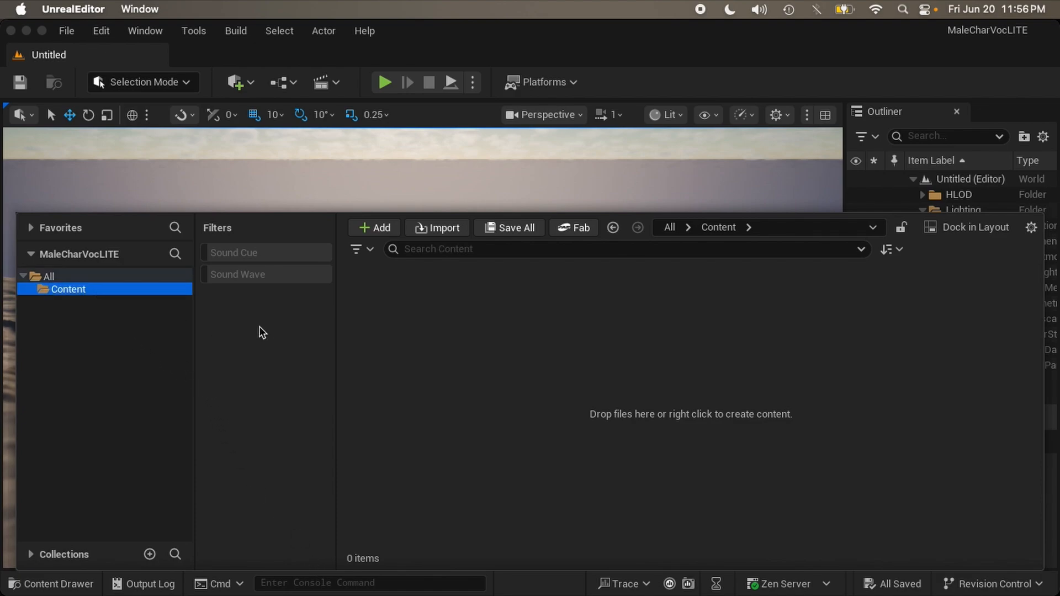
pyautogui.rightClick(389, 316)
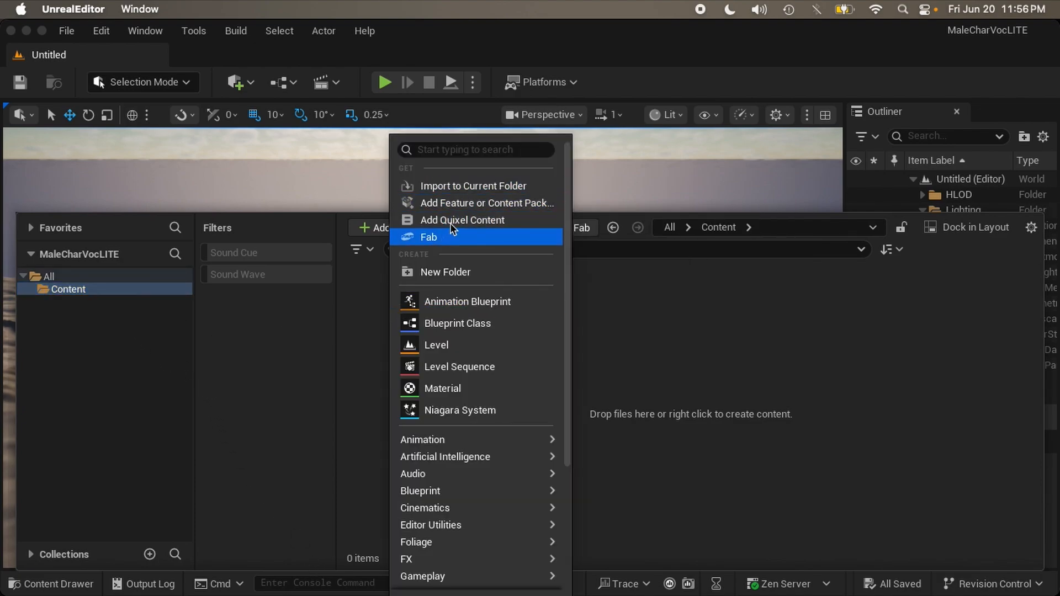
pyautogui.click(467, 271)
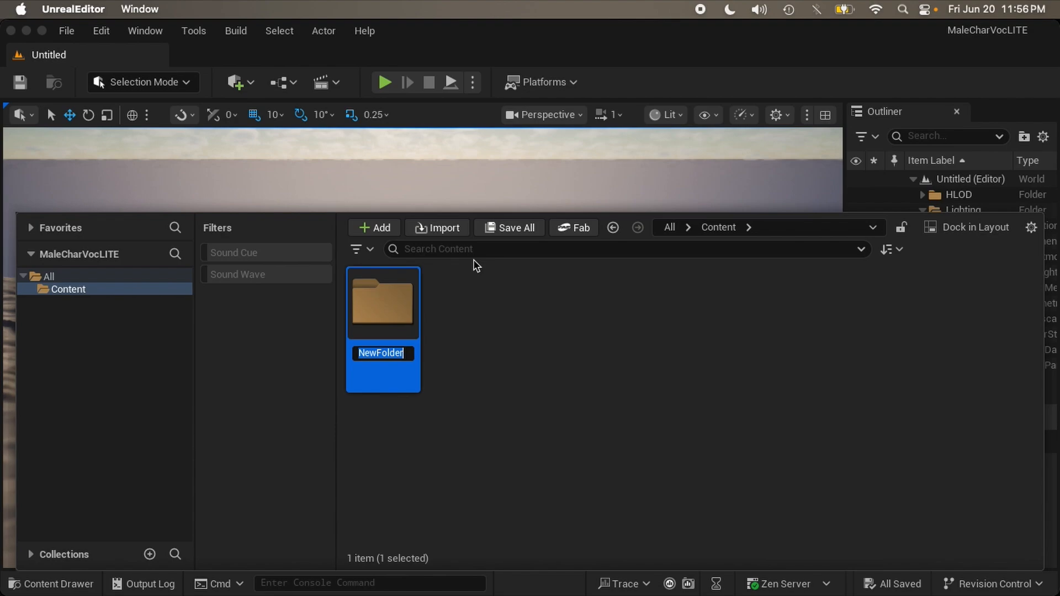
pyautogui.write('MAle')
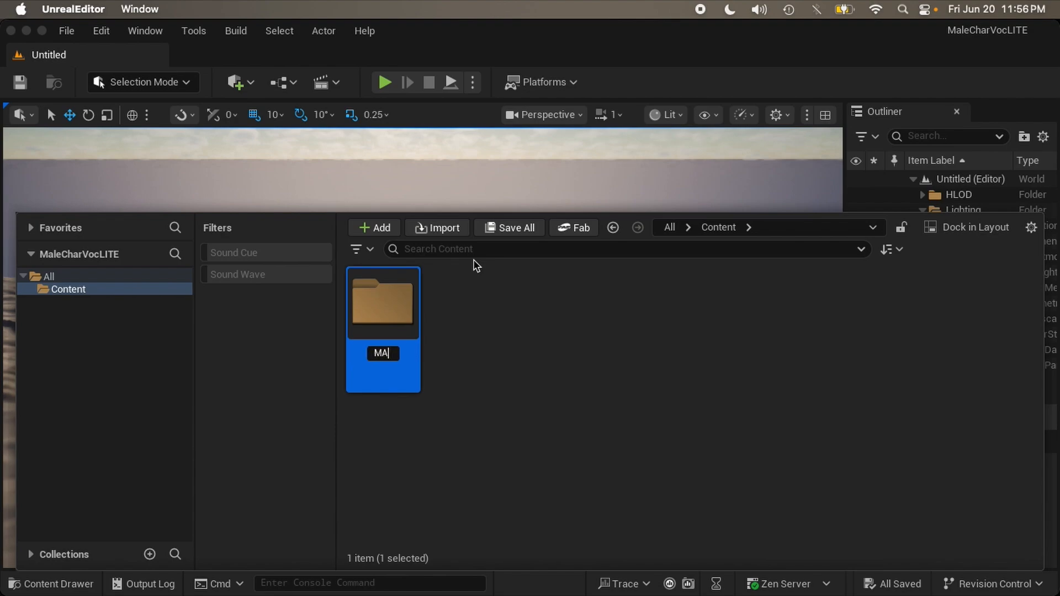
pyautogui.press('BackSpace')
pyautogui.press('BackSpace')
pyautogui.press('BackSpace')
pyautogui.write('aleCharVocLITE')
pyautogui.press('Return')
pyautogui.press('Return')
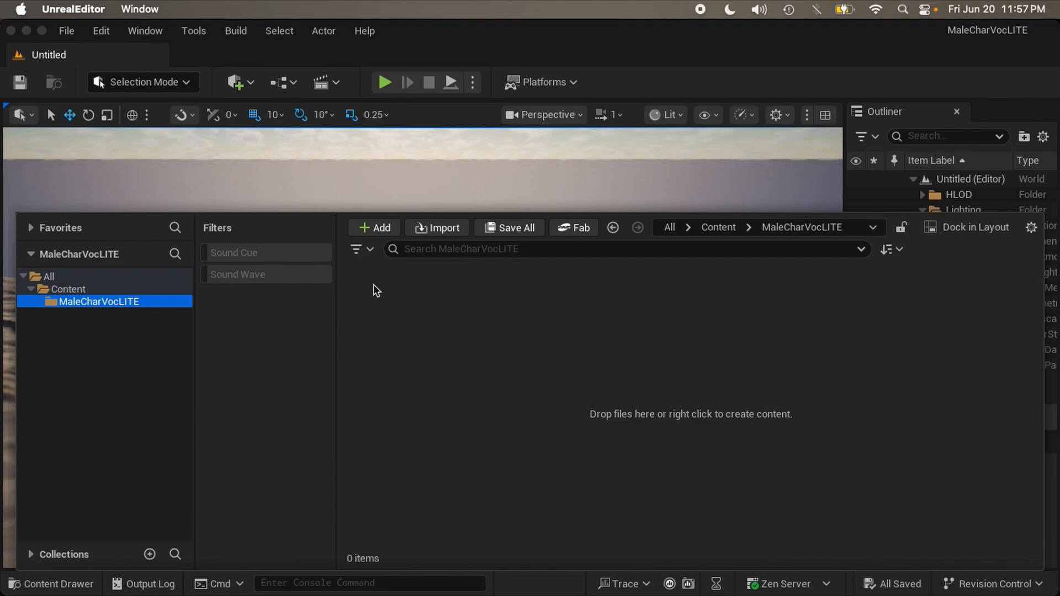
# Step: Inside MaleCharVocLITE, add a default NewFolder and a folder named Wavs
pyautogui.rightClick(442, 336)
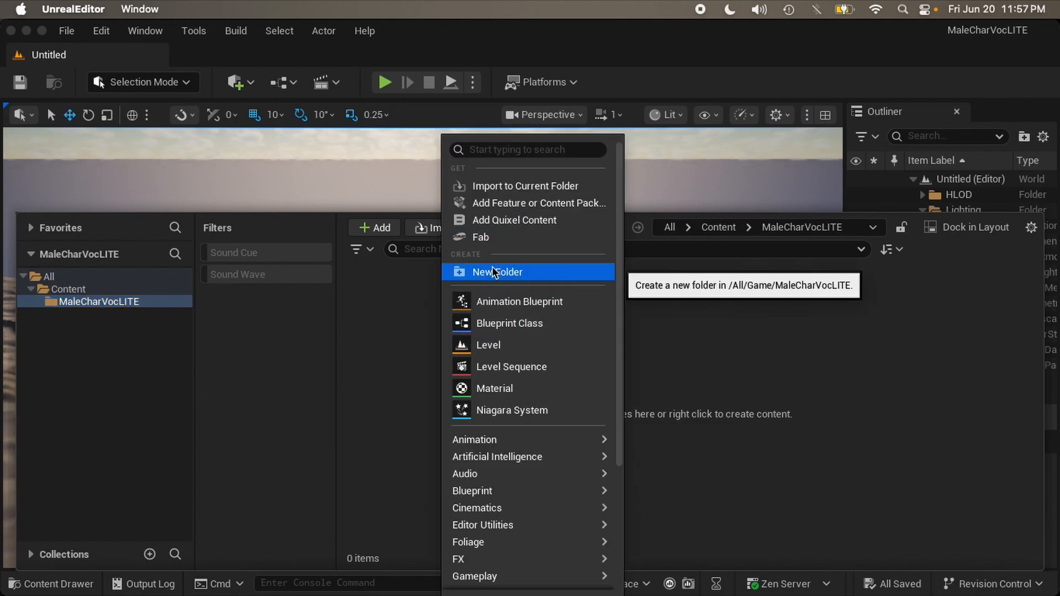
pyautogui.click(492, 271)
pyautogui.press('Return')
pyautogui.rightClick(483, 321)
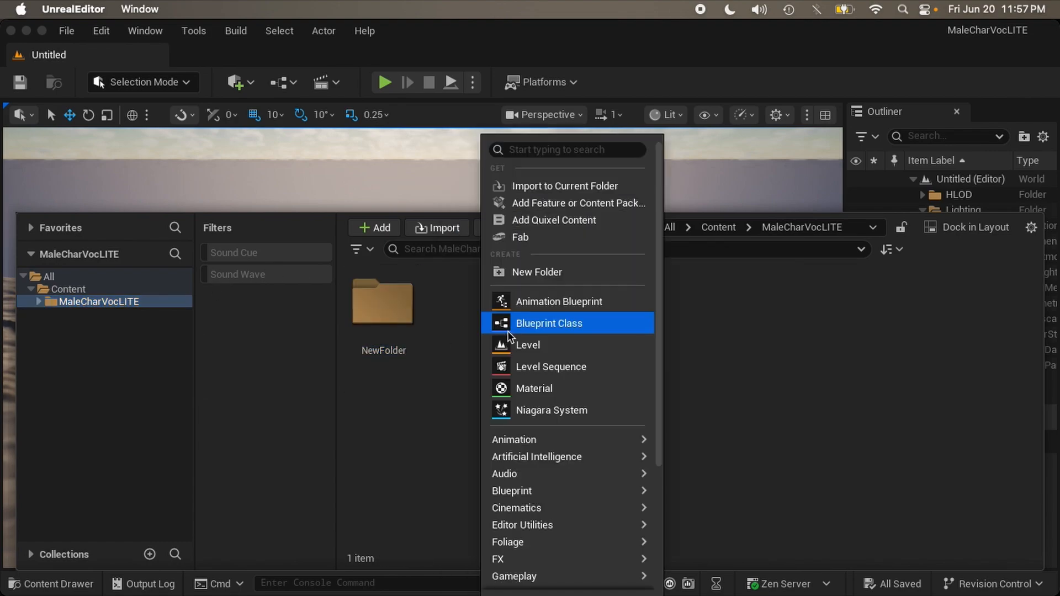
pyautogui.click(535, 277)
pyautogui.write('Wavs')
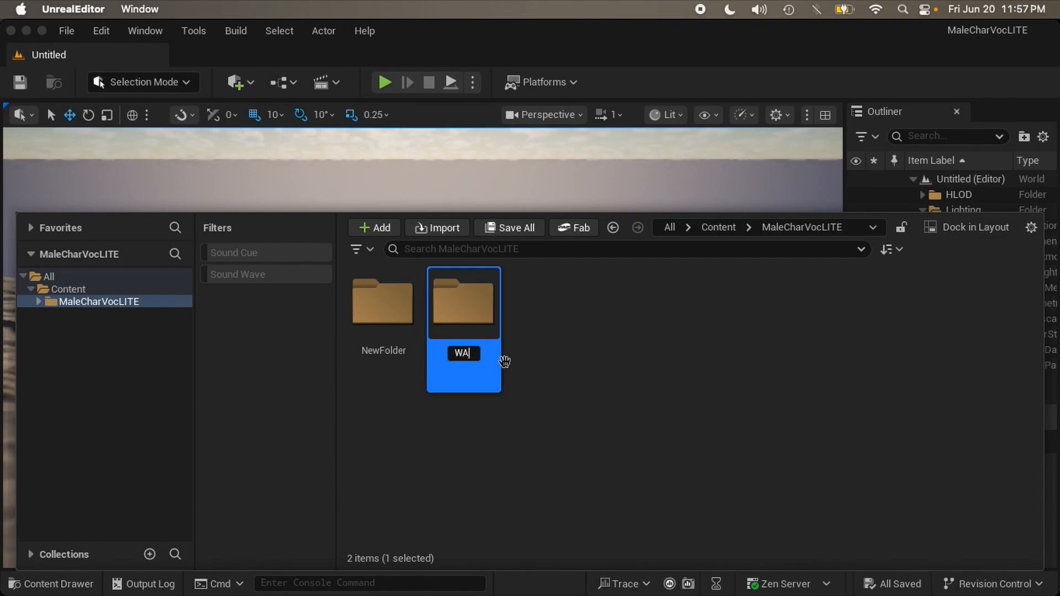
pyautogui.press('Return')
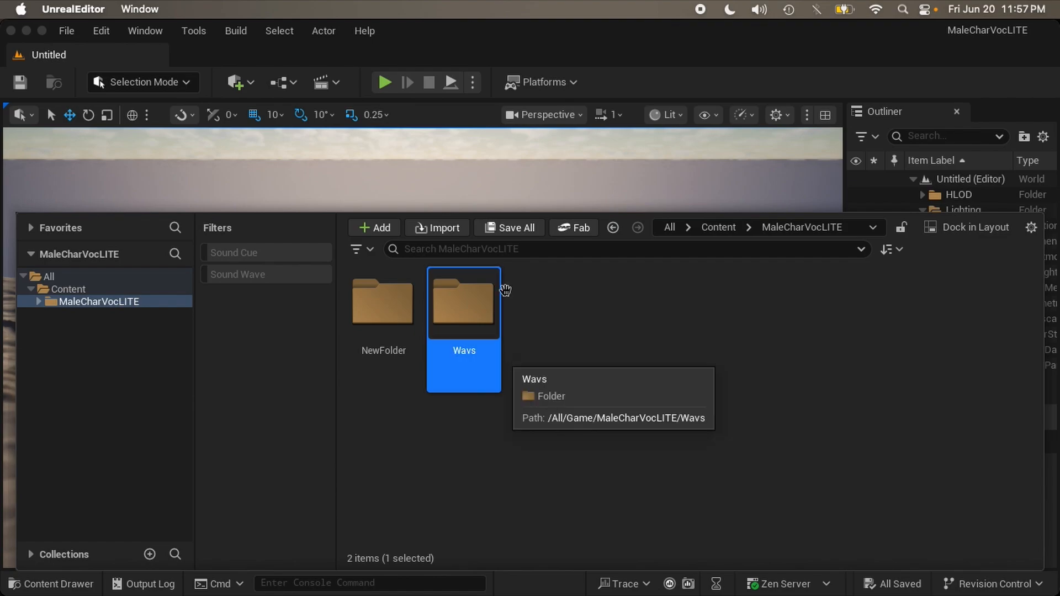
# Step: Rename NewFolder to Cues
pyautogui.click(410, 313)
pyautogui.rightClick(410, 313)
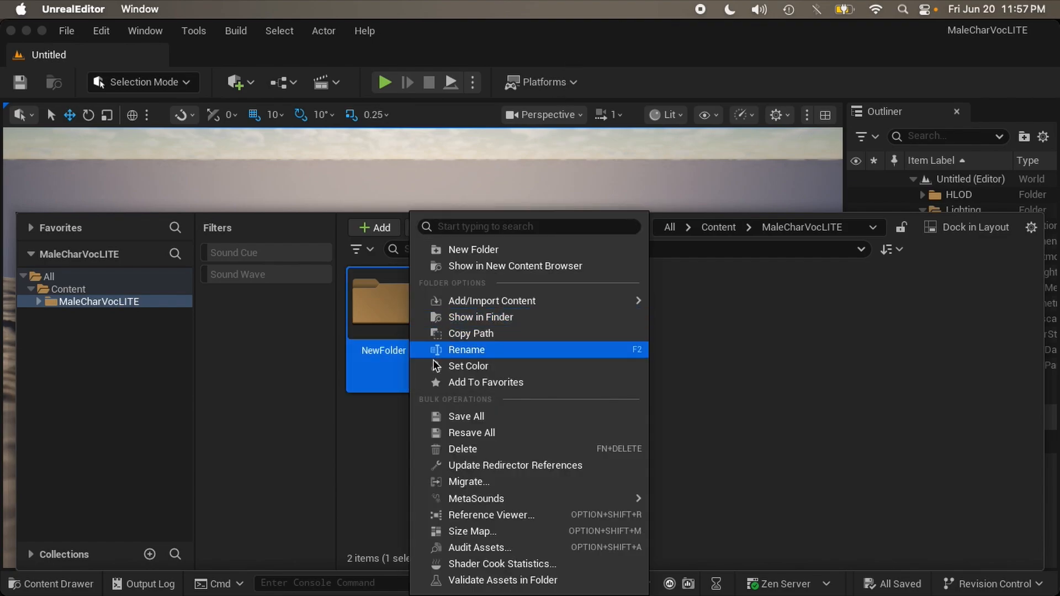
pyautogui.click(436, 348)
pyautogui.write('Cues')
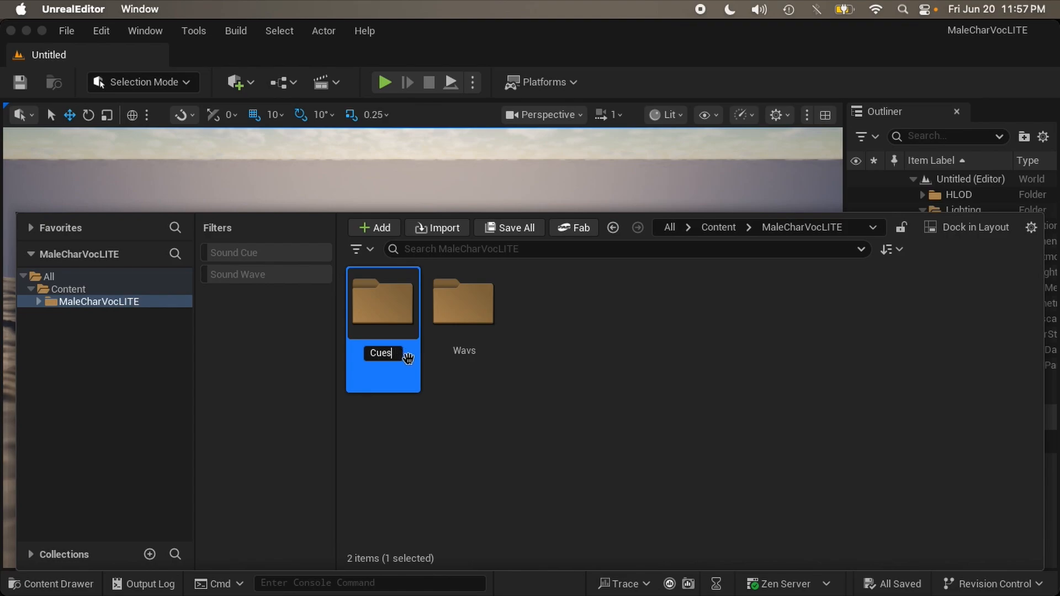
pyautogui.press('Return')
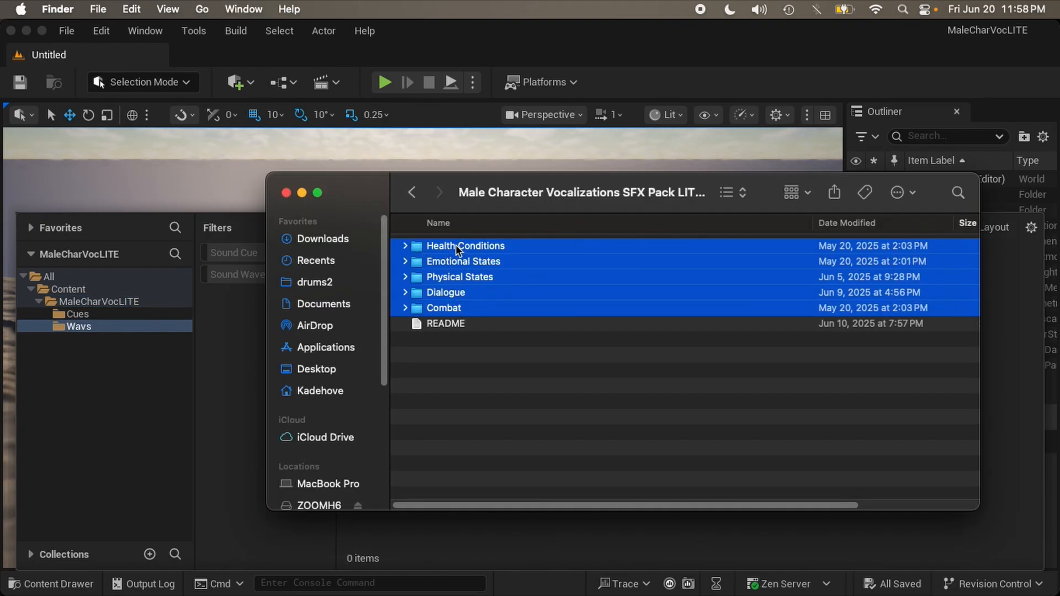
# Step: Drag the five sound category folders from Finder into the Wavs folder, then minimize Finder
pyautogui.moveTo(455, 244); pyautogui.dragTo(152, 327)
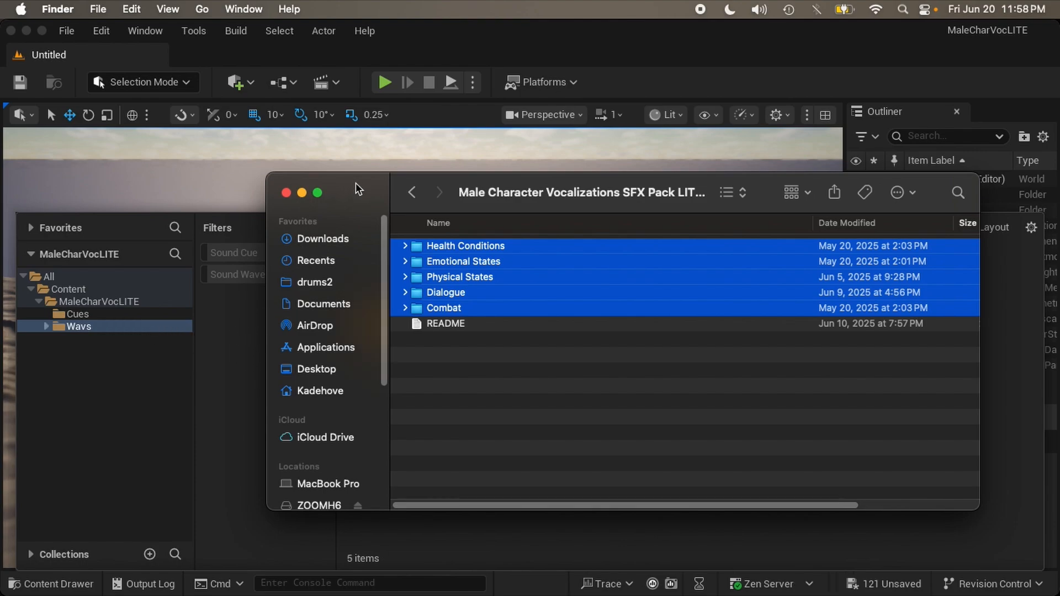
pyautogui.moveTo(356, 183); pyautogui.dragTo(392, 142)
pyautogui.moveTo(499, 208); pyautogui.dragTo(107, 316)
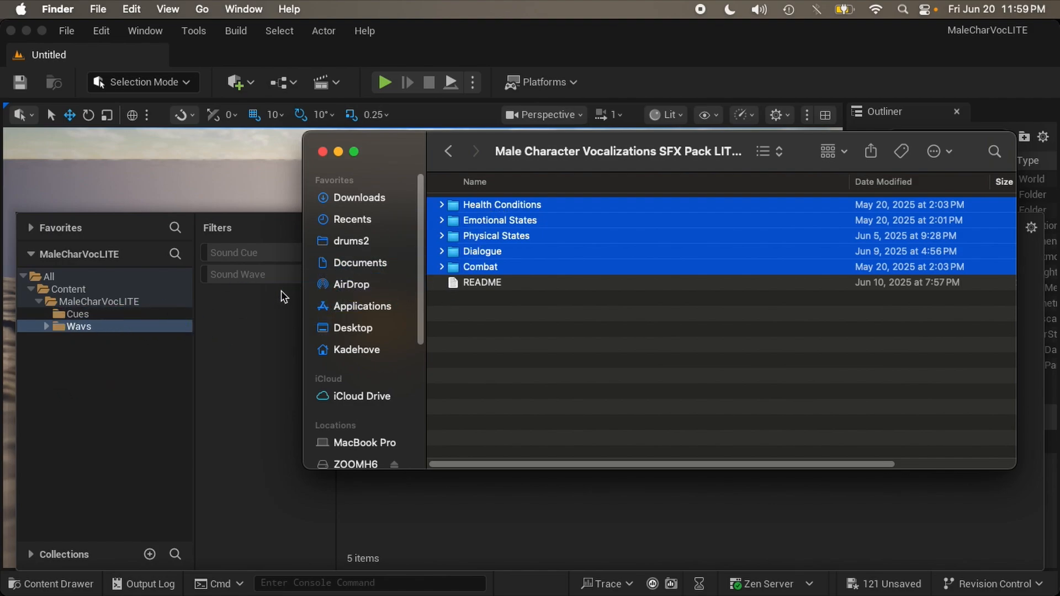
pyautogui.click(338, 153)
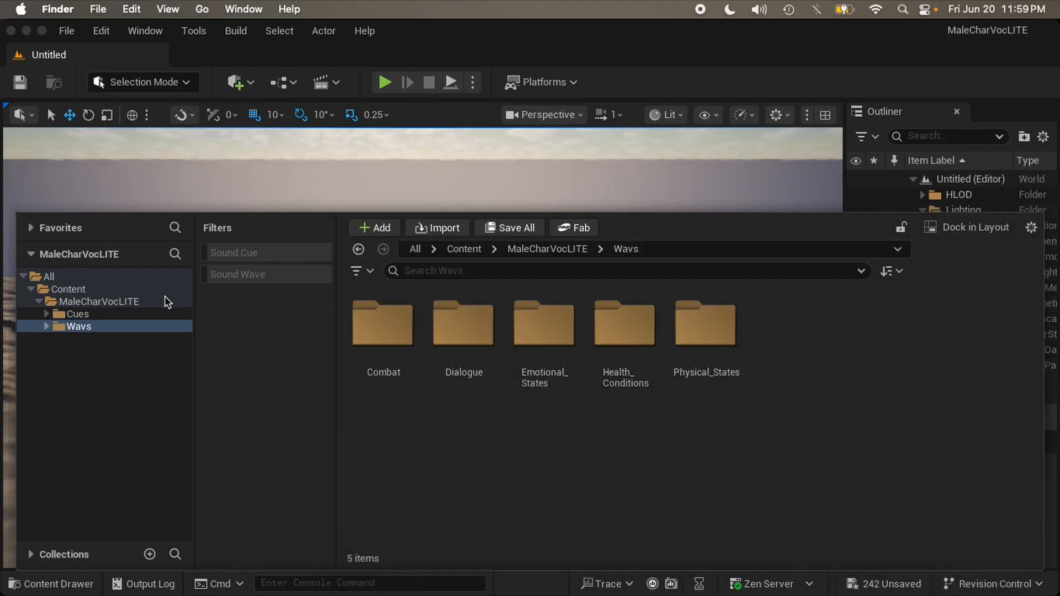
# Step: Show the Cues folder with the Sound Wave filter, listing its 121 sound waves
pyautogui.click(230, 301)
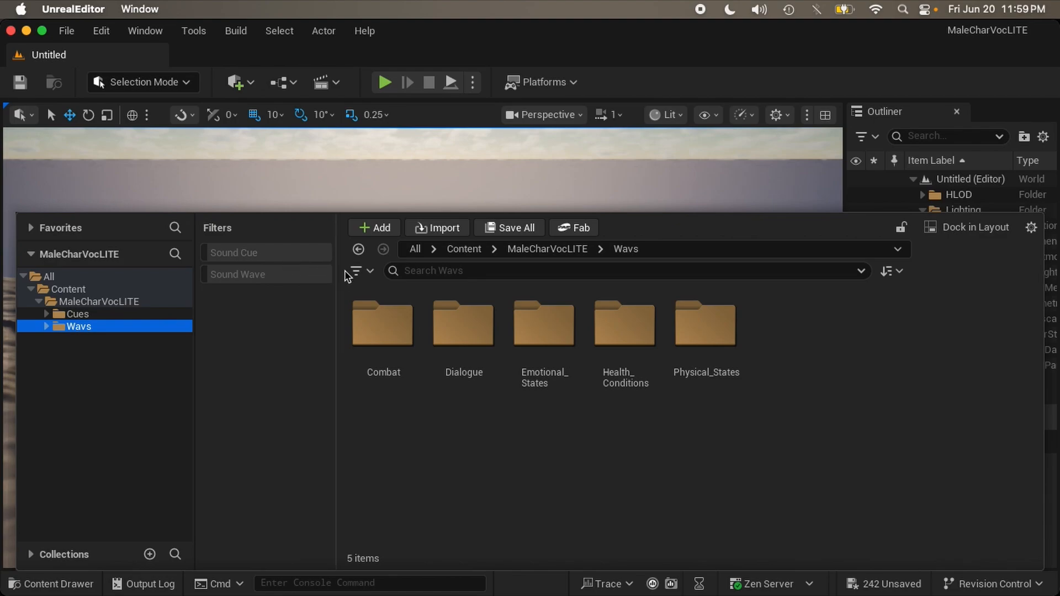
pyautogui.click(360, 274)
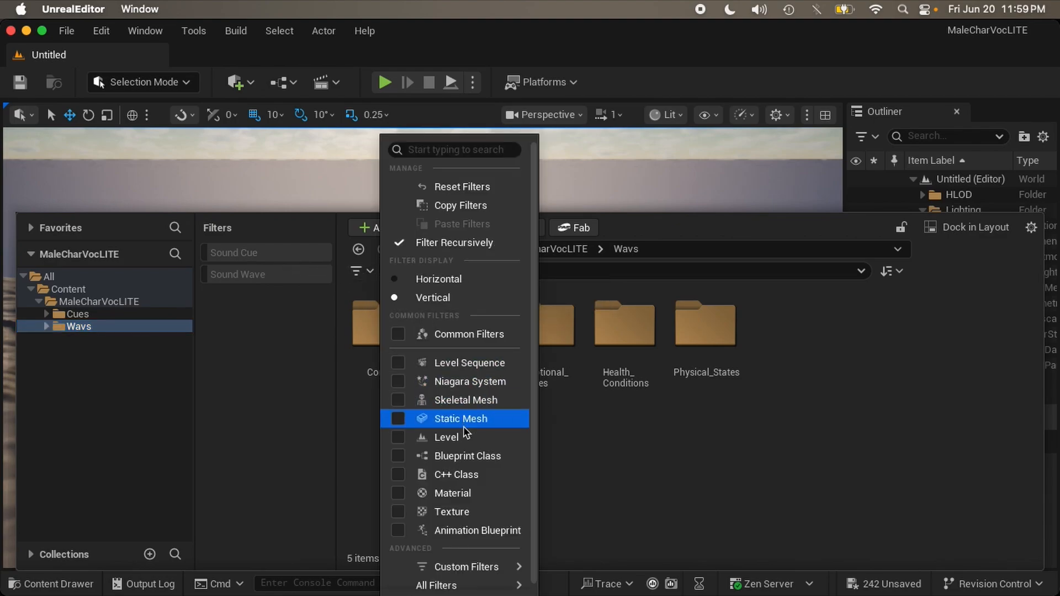
pyautogui.moveTo(483, 569)
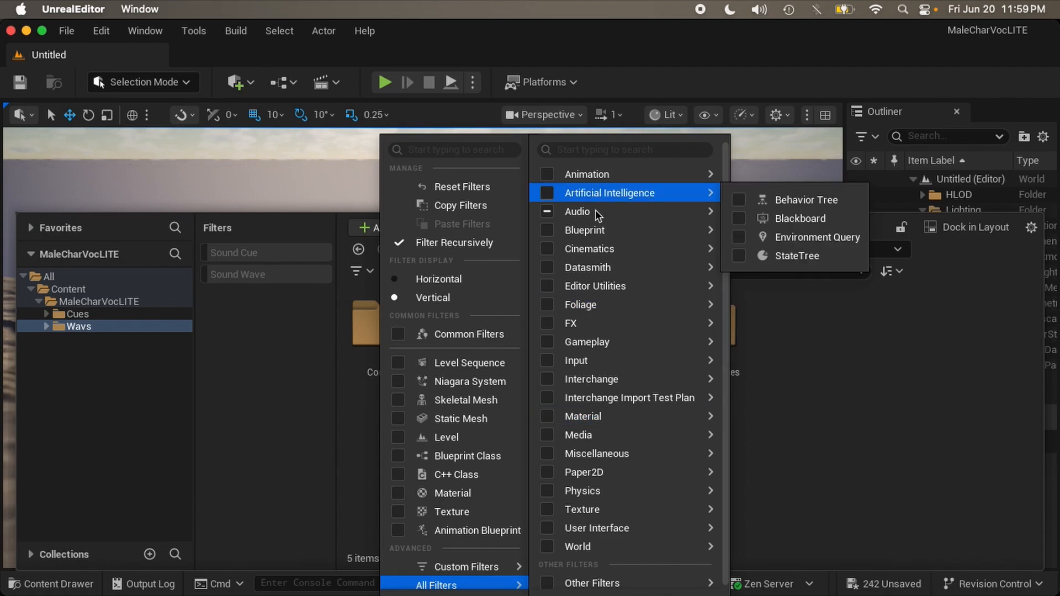
pyautogui.moveTo(622, 214)
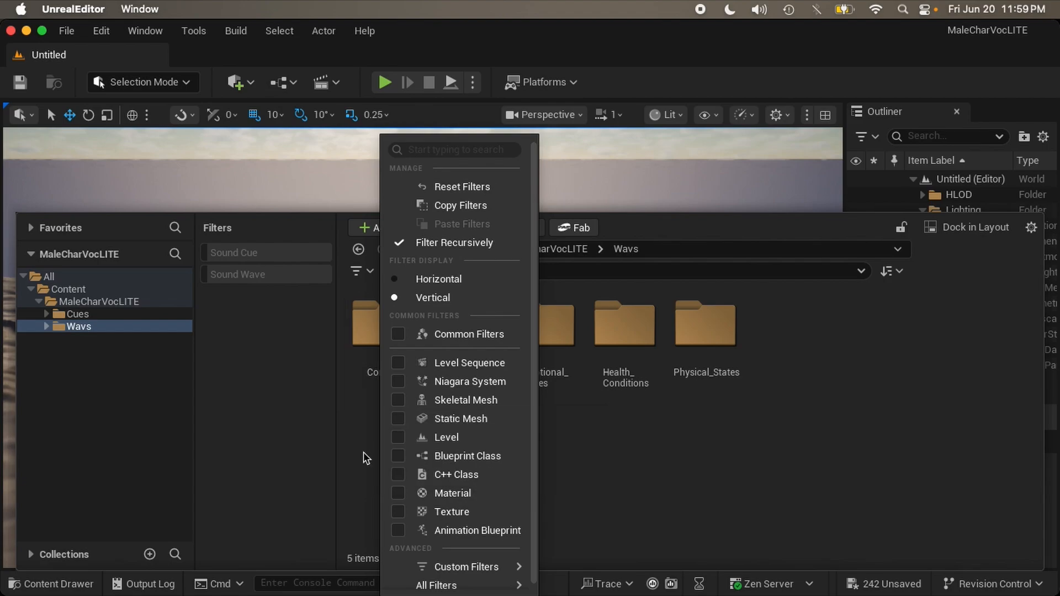
pyautogui.click(327, 416)
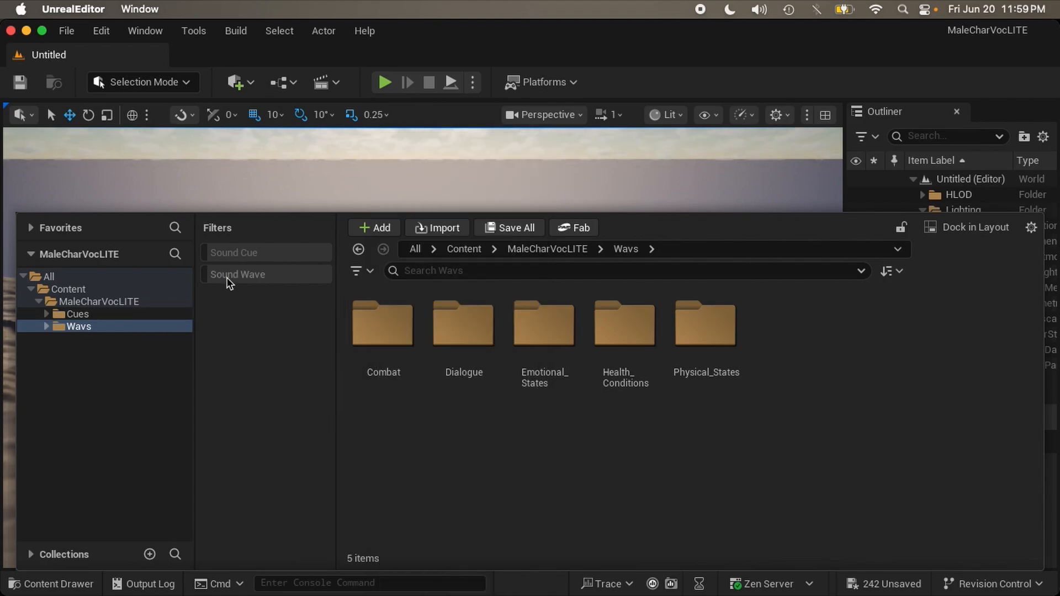
pyautogui.click(159, 316)
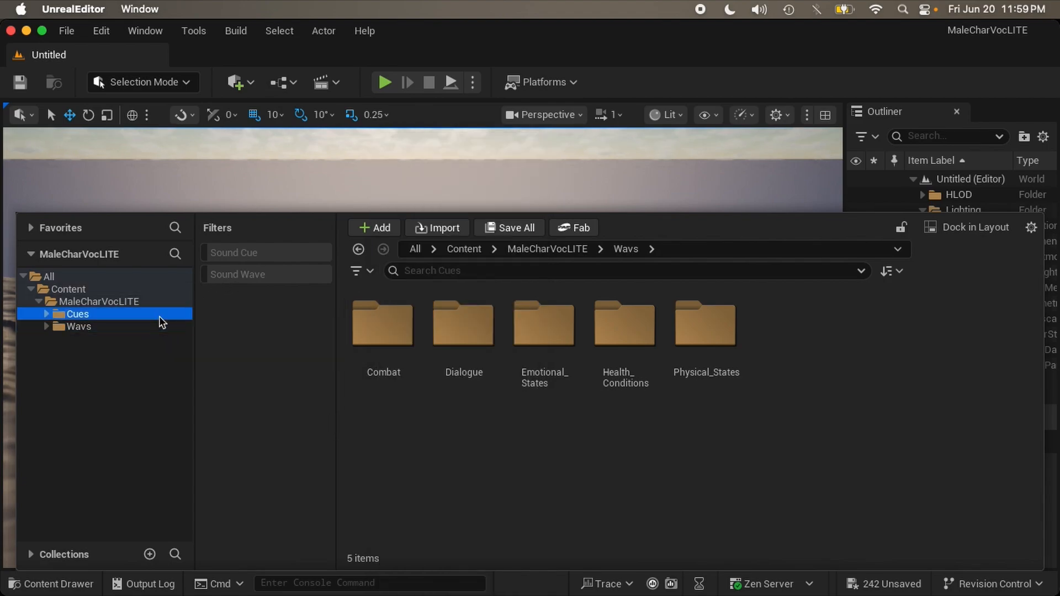
pyautogui.click(237, 280)
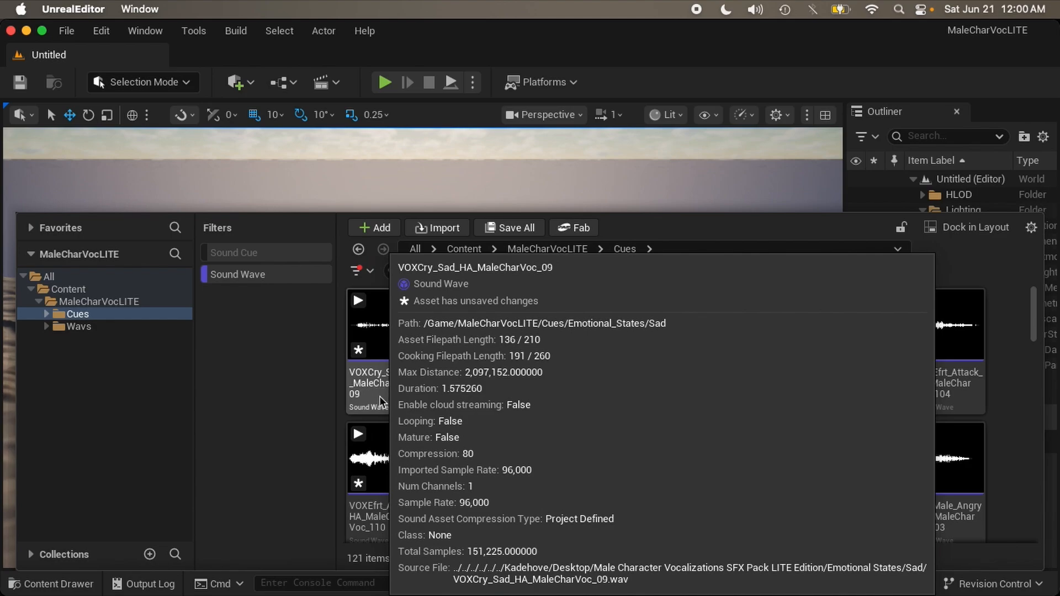
pyautogui.click(379, 396)
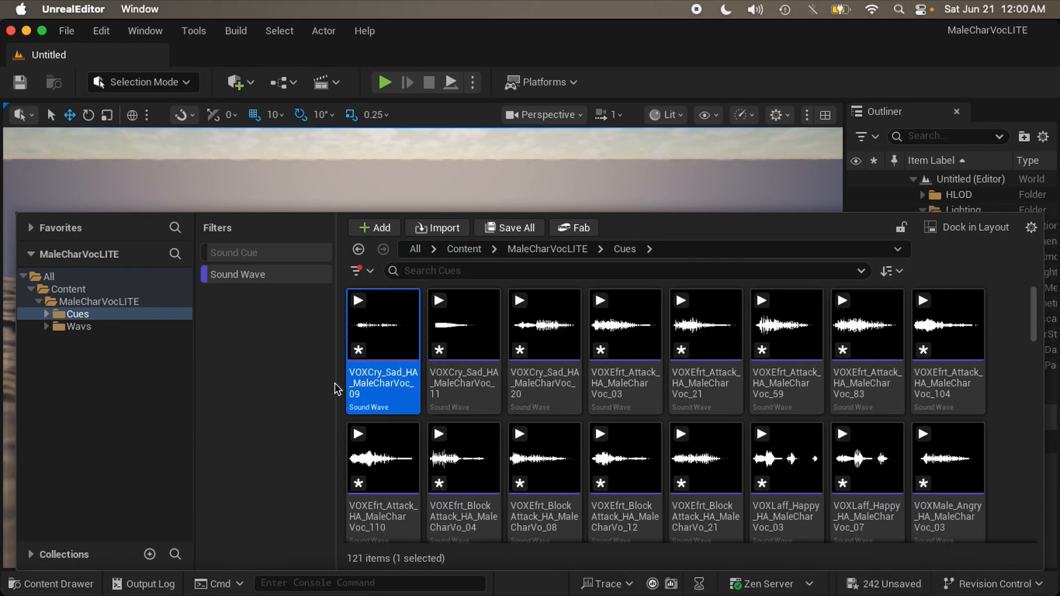
# Step: Select and delete all 121 sound waves in the Cues folder
pyautogui.press('super+a')
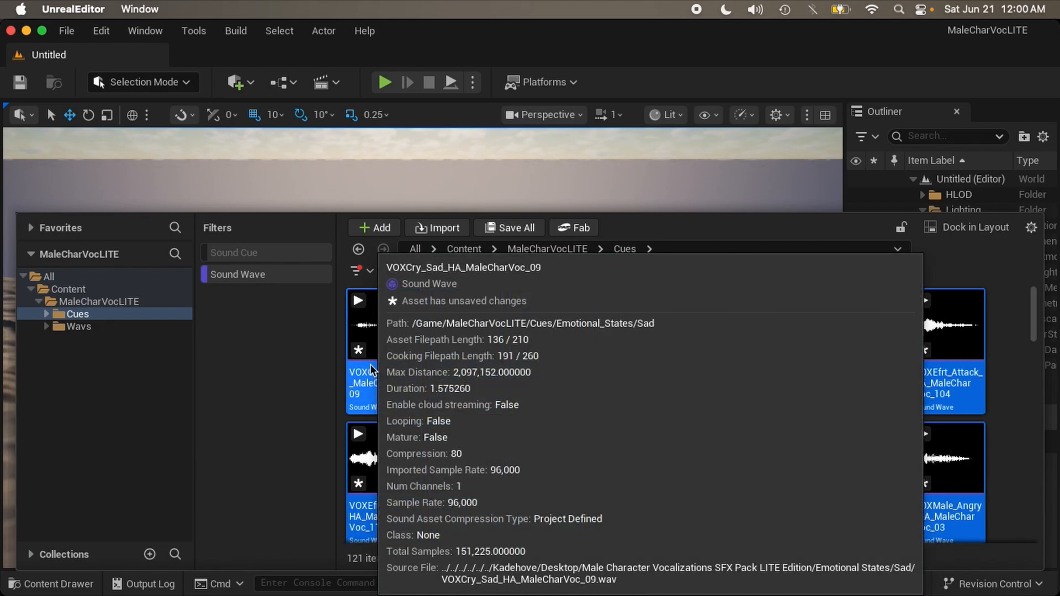
pyautogui.press('Delete')
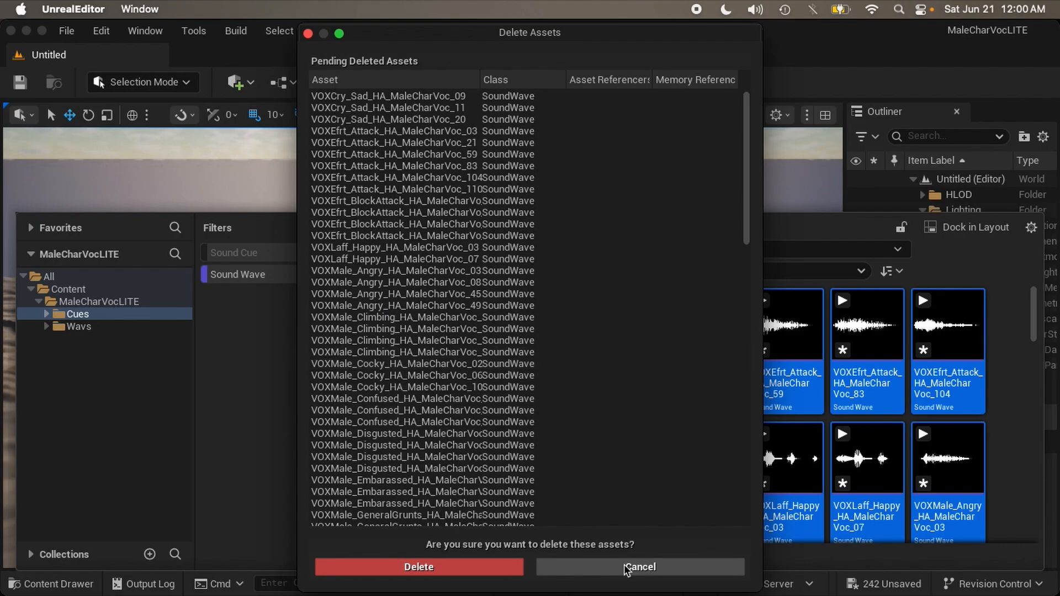
pyautogui.click(505, 573)
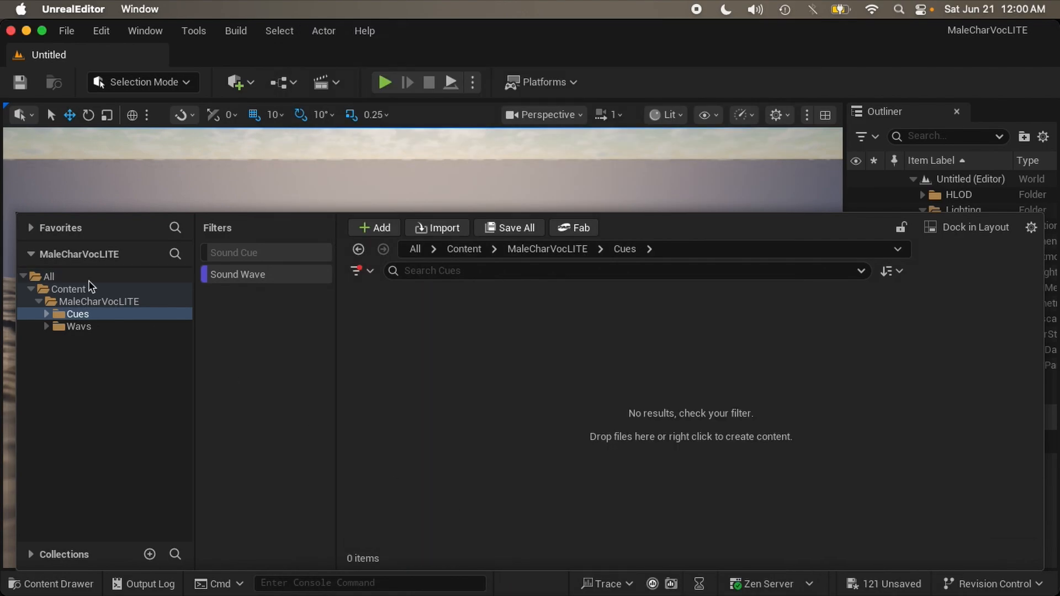
# Step: Check the Cues category subfolders are empty, then view the sound waves in Wavs
pyautogui.click(46, 315)
pyautogui.click(91, 327)
pyautogui.click(91, 339)
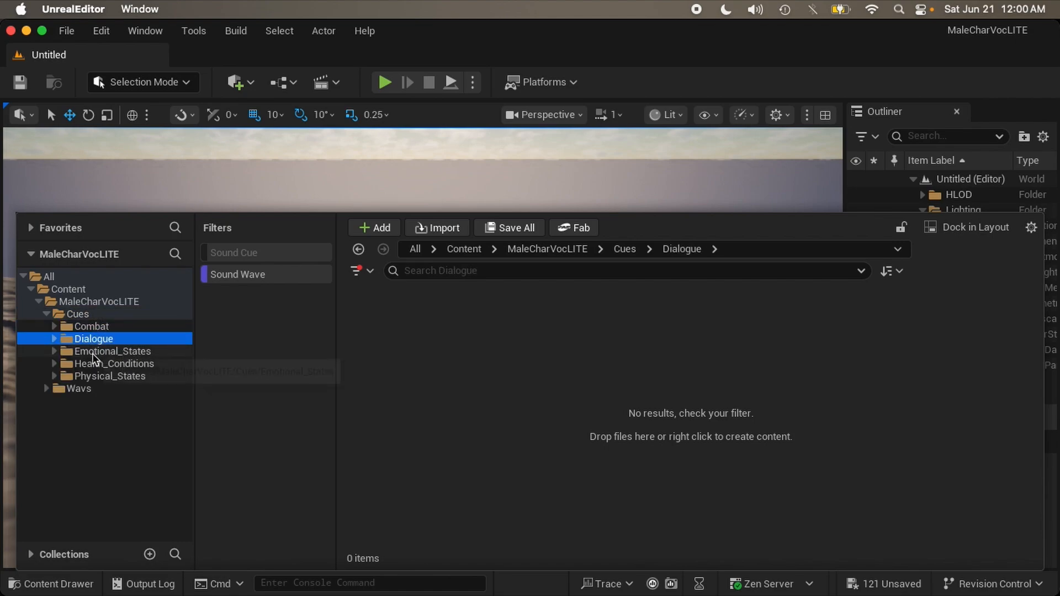
pyautogui.click(93, 354)
pyautogui.click(54, 326)
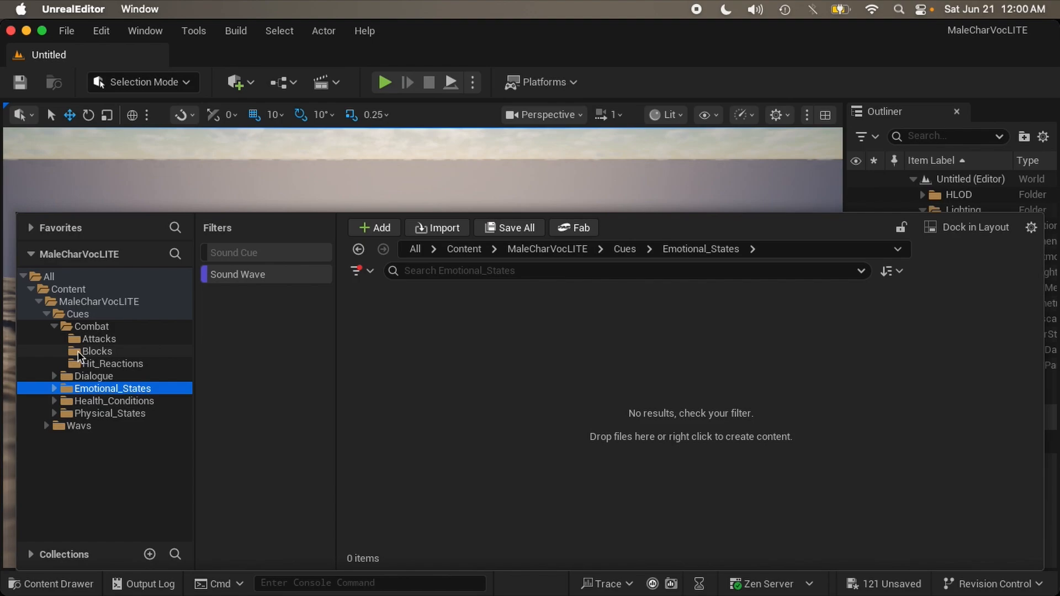
pyautogui.click(54, 375)
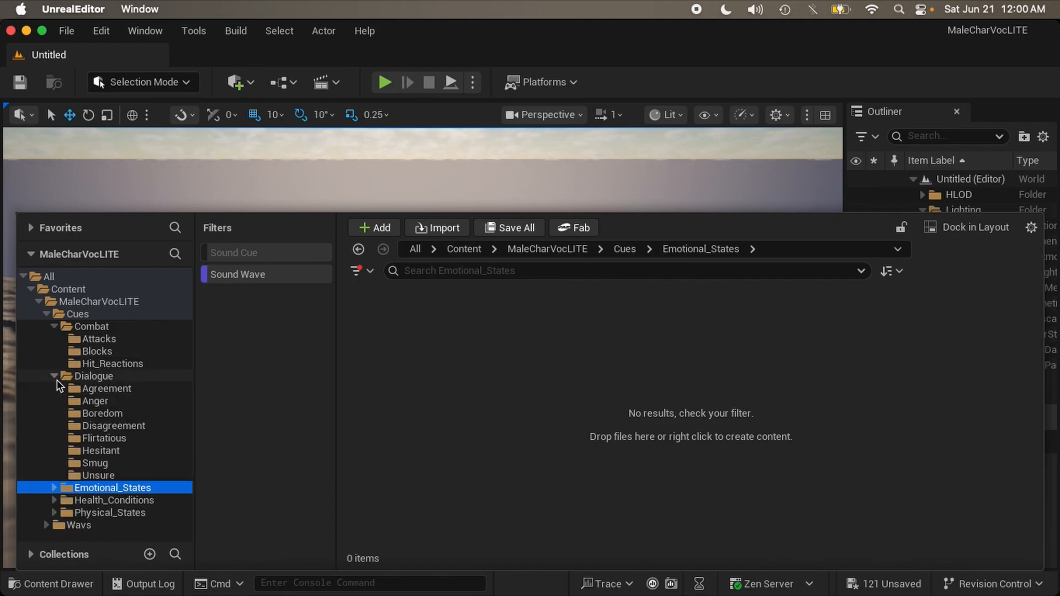
pyautogui.click(54, 376)
pyautogui.click(55, 327)
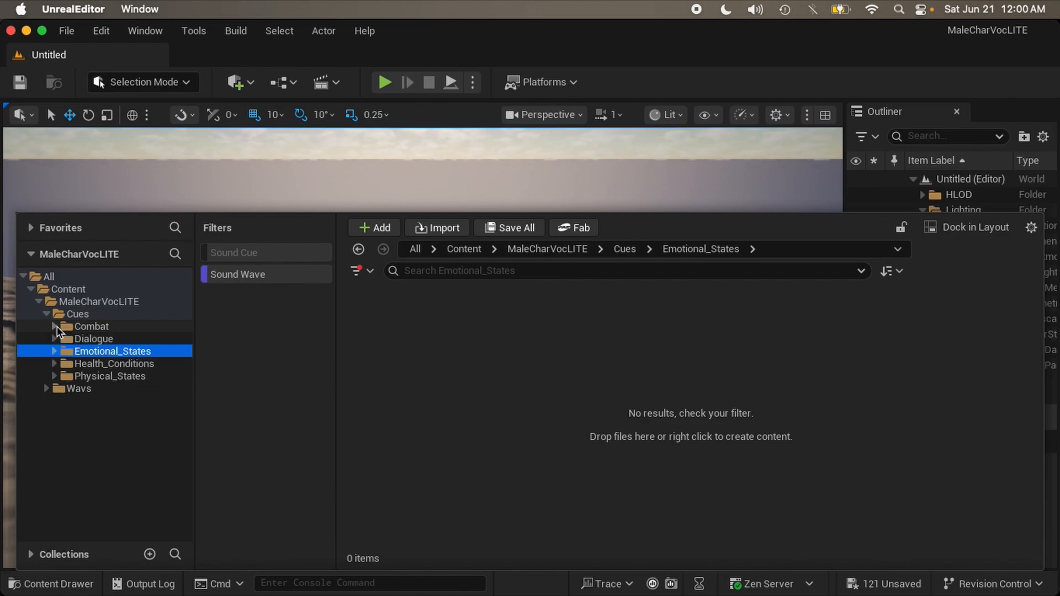
pyautogui.click(54, 363)
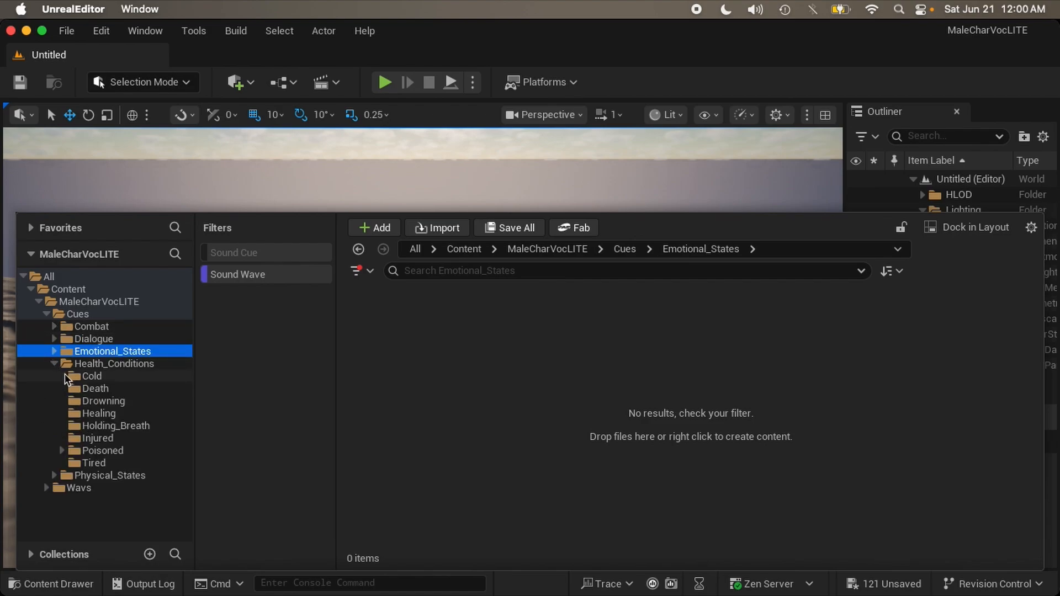
pyautogui.click(54, 364)
pyautogui.click(55, 376)
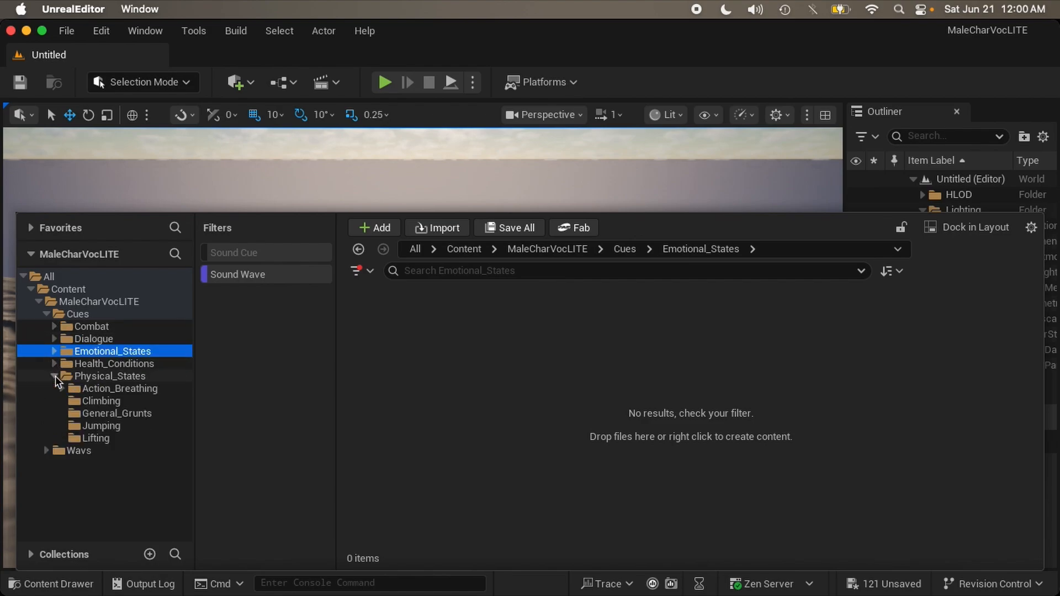
pyautogui.click(55, 376)
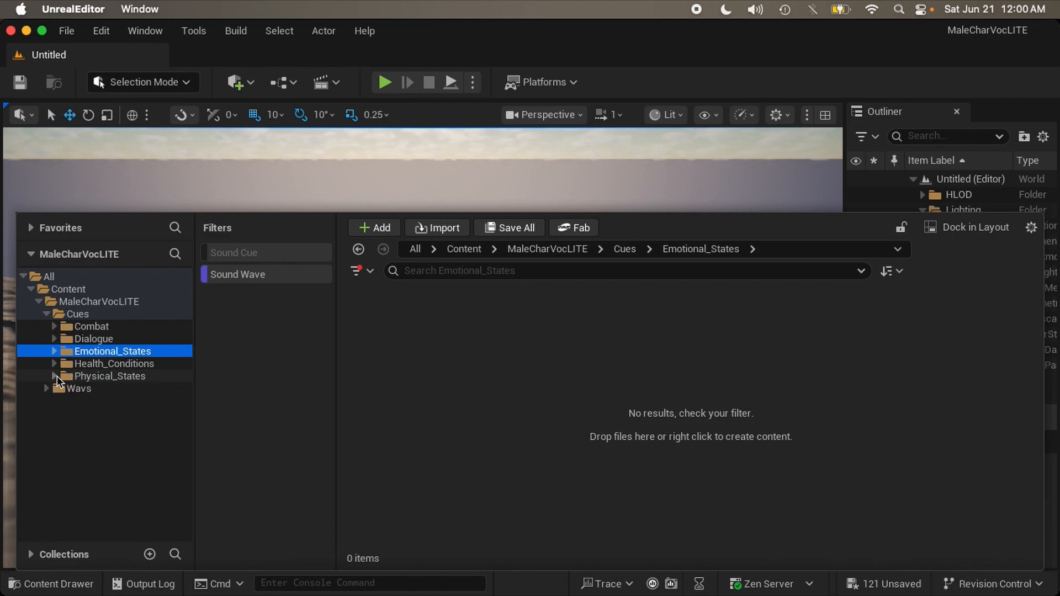
pyautogui.click(76, 378)
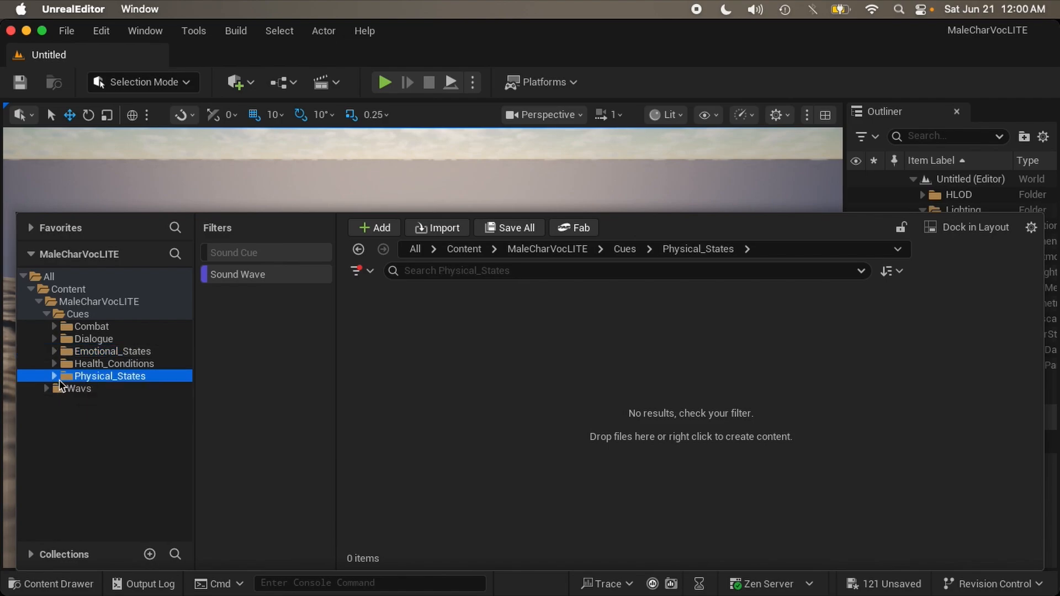
pyautogui.click(55, 377)
pyautogui.click(55, 376)
pyautogui.click(74, 388)
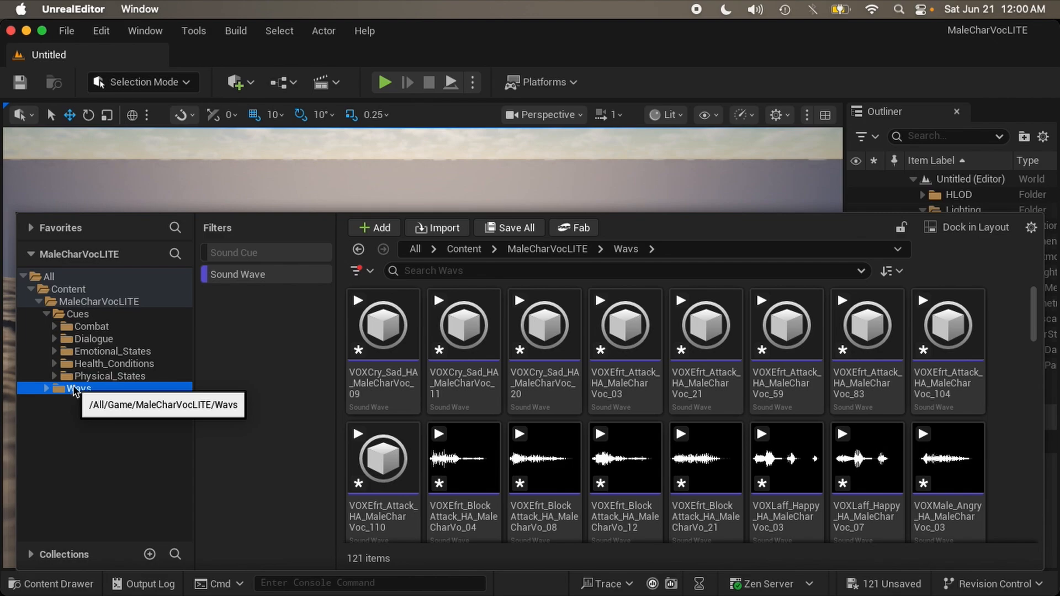
# Step: Create a sound cue for each of the 121 Wavs sound waves with Create Multiple Cues
pyautogui.click(47, 314)
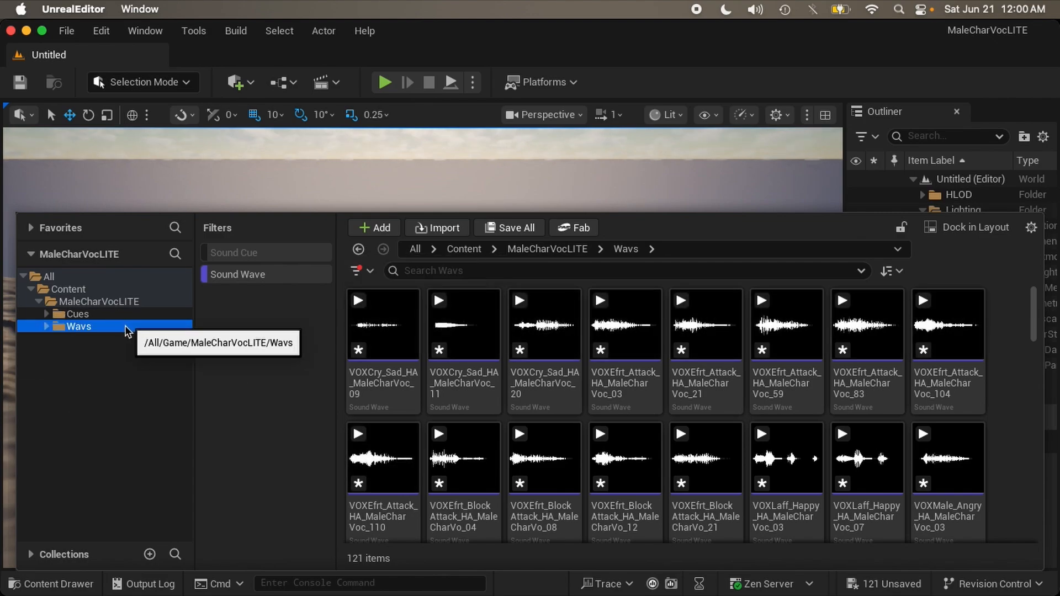
pyautogui.click(412, 400)
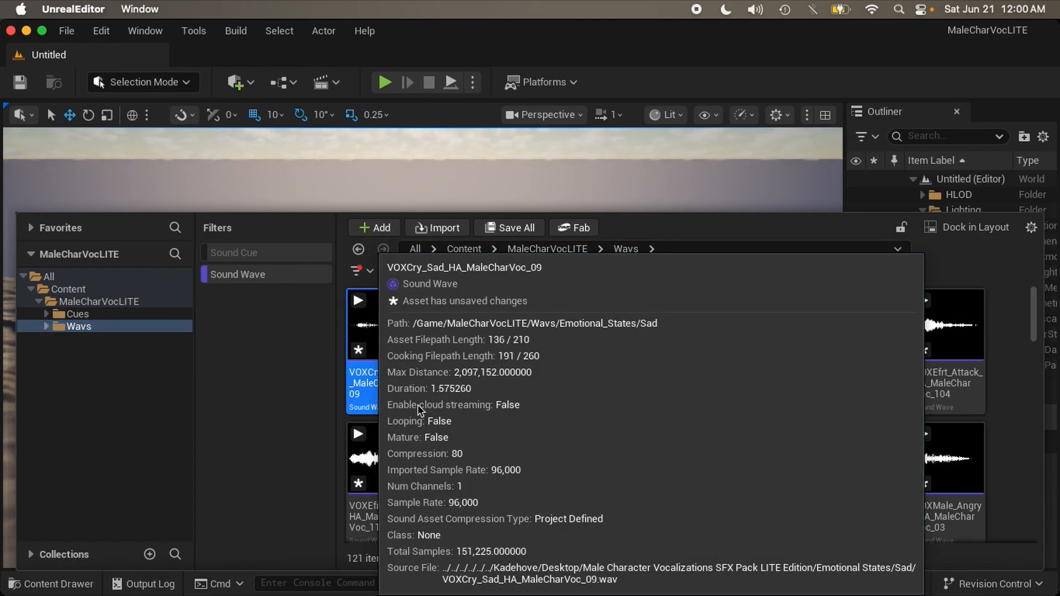
pyautogui.press('super+a')
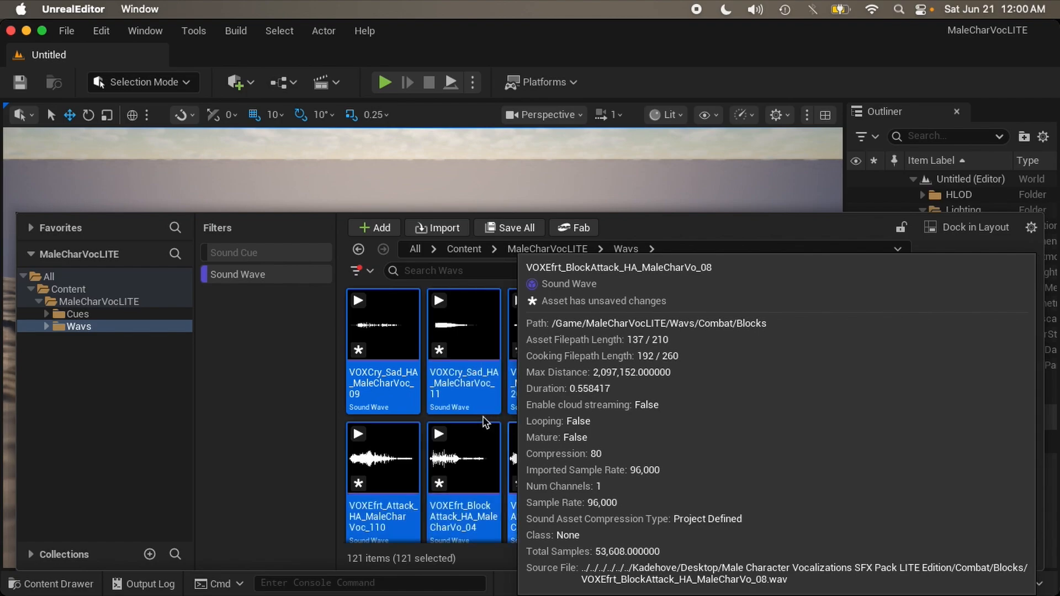
pyautogui.rightClick(398, 403)
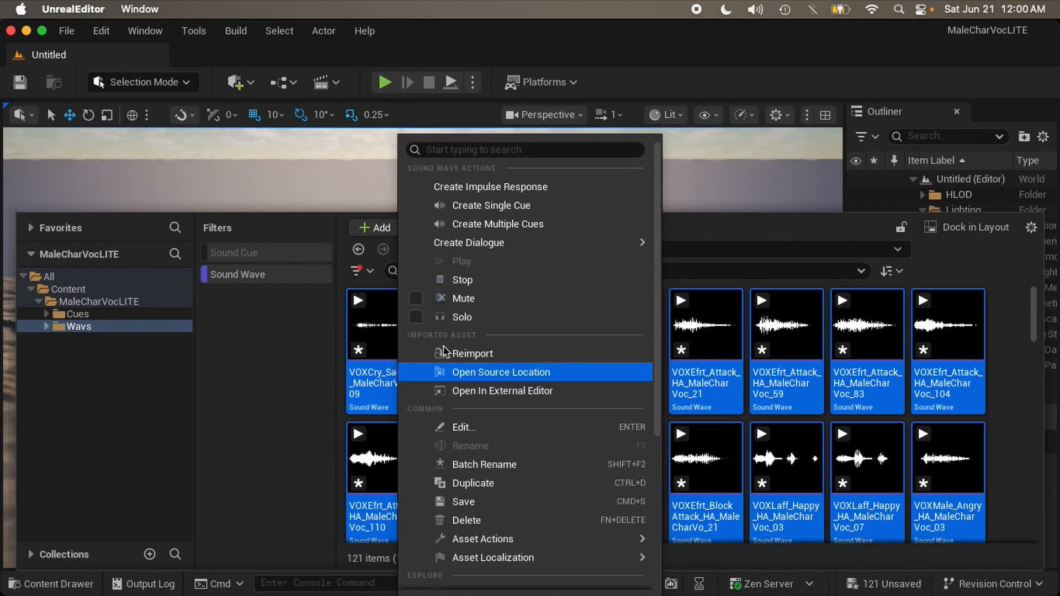
pyautogui.click(470, 230)
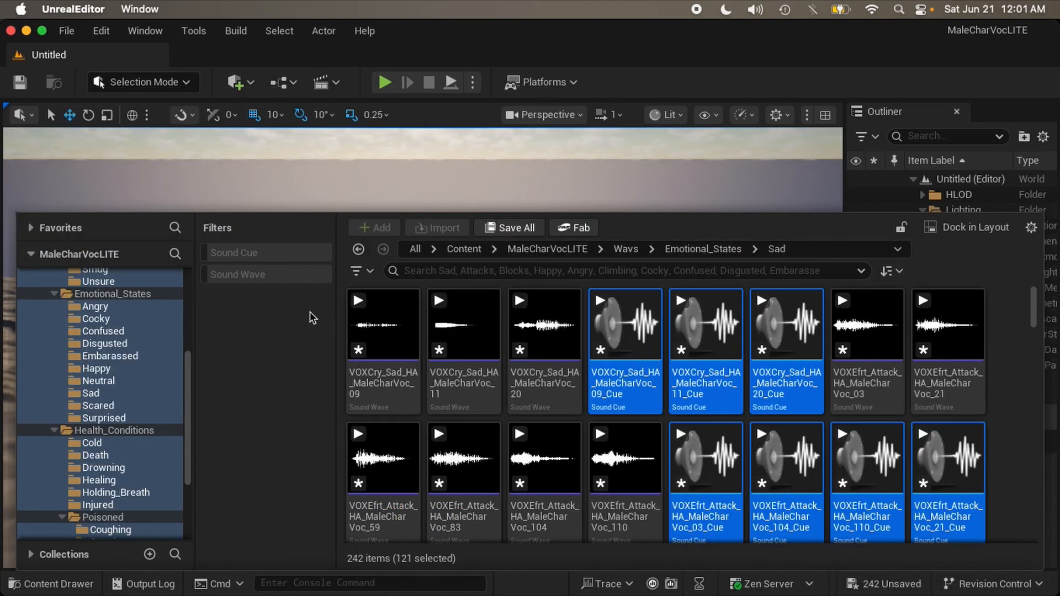
# Step: Show sound cues alongside sound waves and return to the Wavs subfolders
pyautogui.click(264, 276)
pyautogui.click(237, 274)
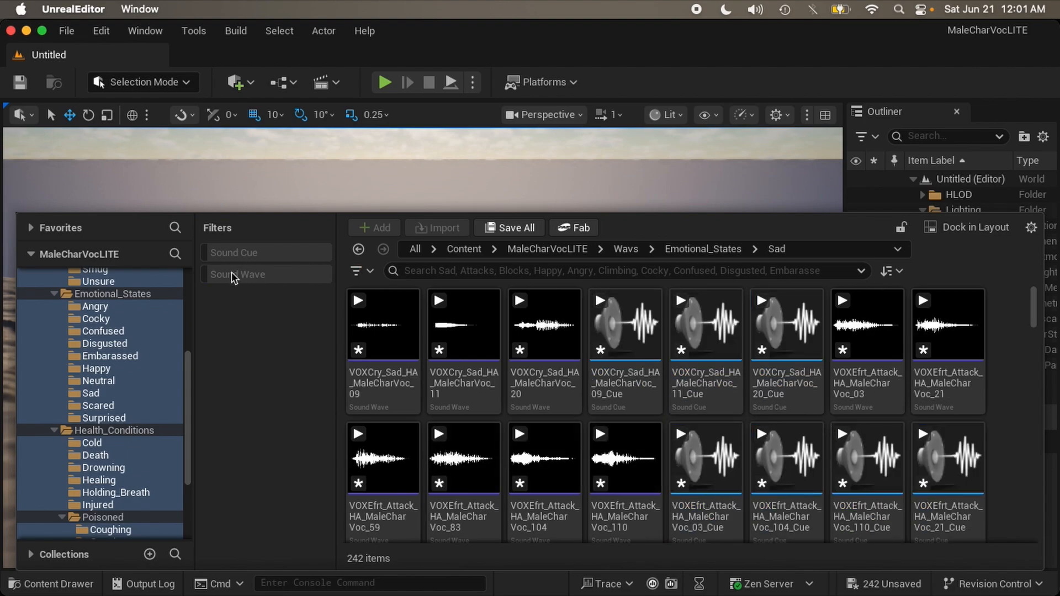
pyautogui.scroll(5, 142, 370)
pyautogui.doubleClick(49, 327)
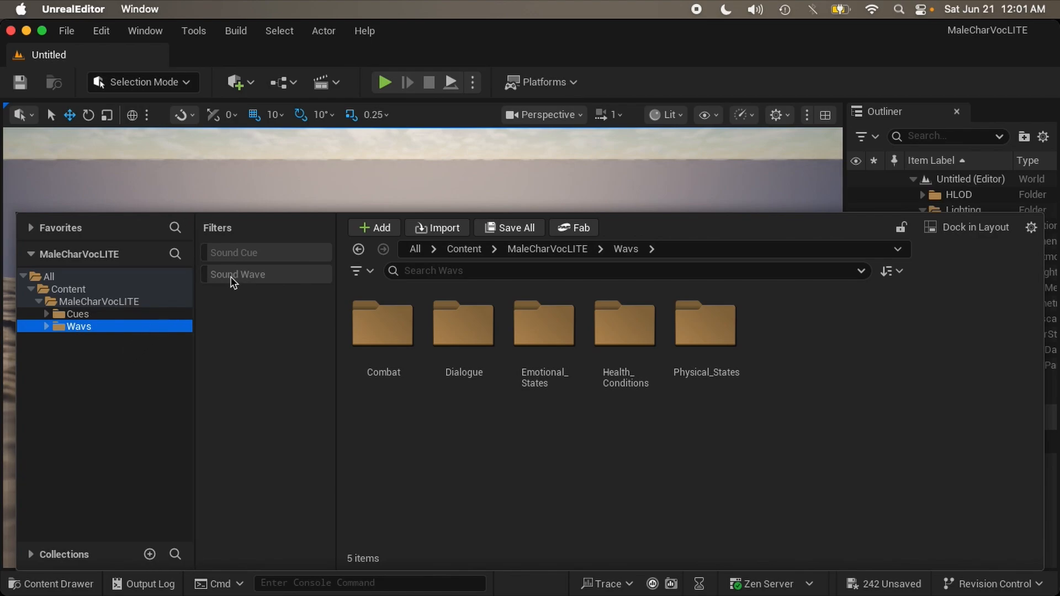
# Step: Set the Content Browser filter to show only Sound Cue assets
pyautogui.click(231, 277)
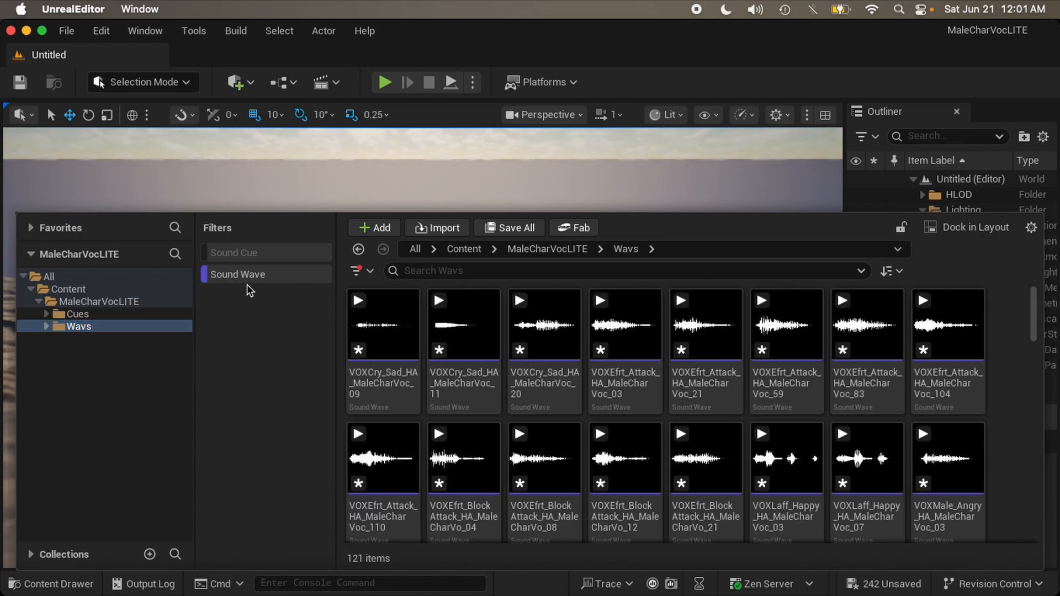
pyautogui.click(253, 279)
pyautogui.click(254, 254)
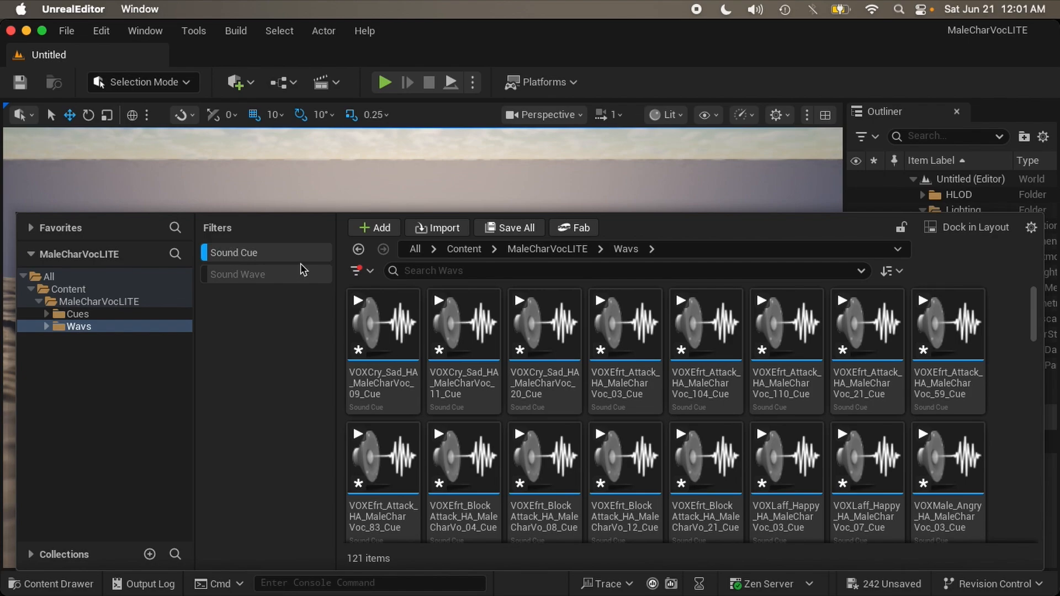
pyautogui.click(269, 254)
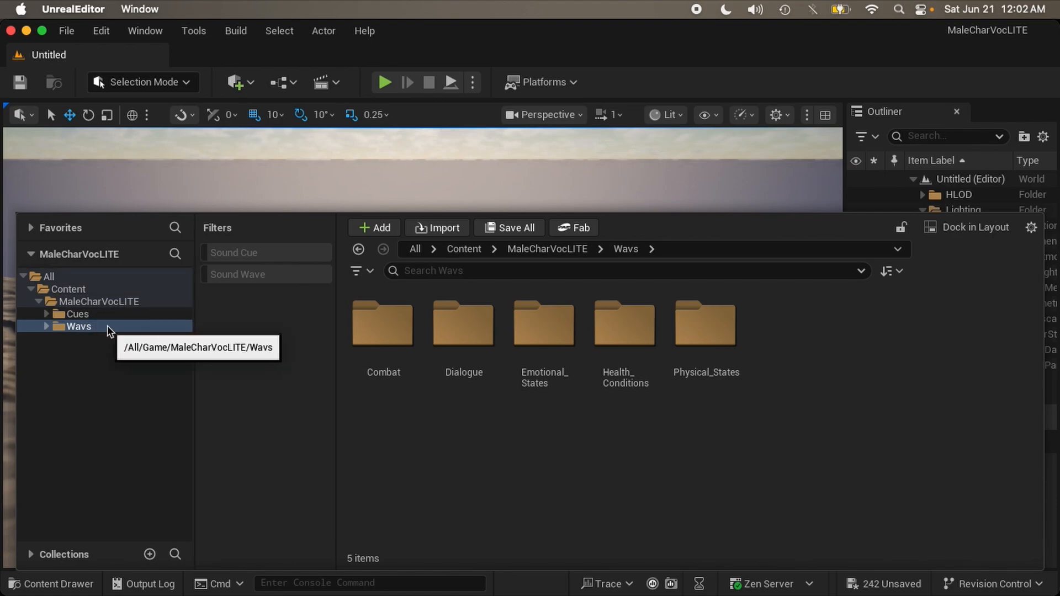
pyautogui.click(224, 252)
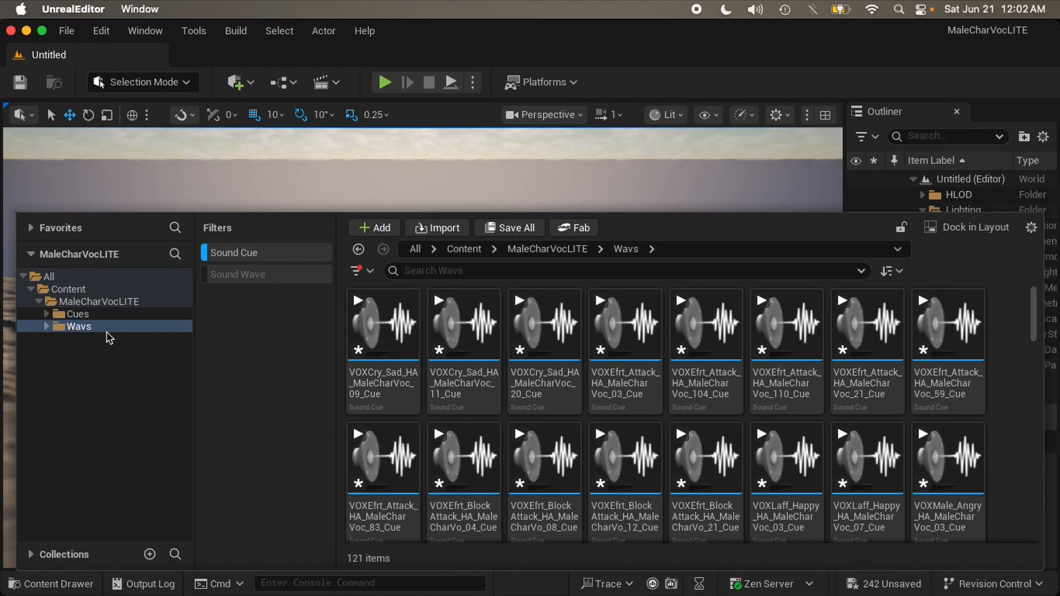
# Step: Open Wavs > Combat > Attacks, expand Cues > Combat, and select all six cues
pyautogui.click(46, 328)
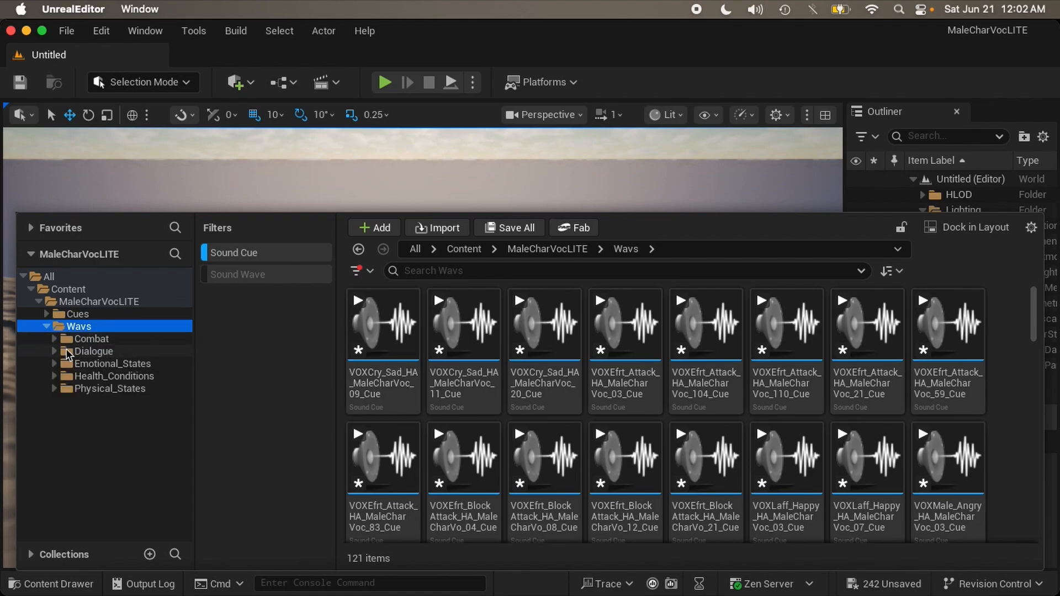
pyautogui.click(55, 340)
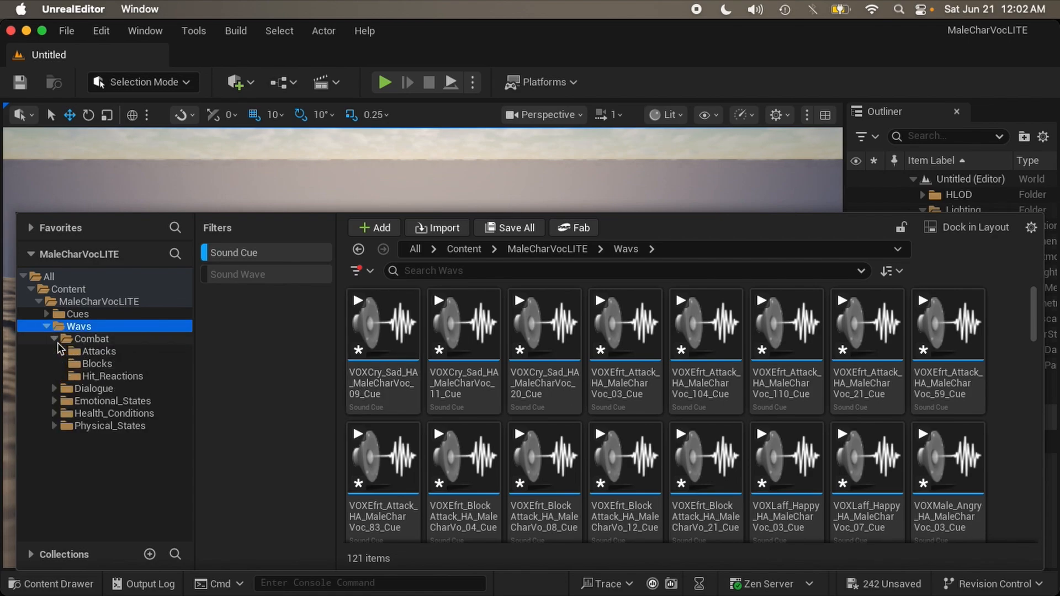
pyautogui.click(89, 339)
pyautogui.click(91, 352)
pyautogui.click(47, 314)
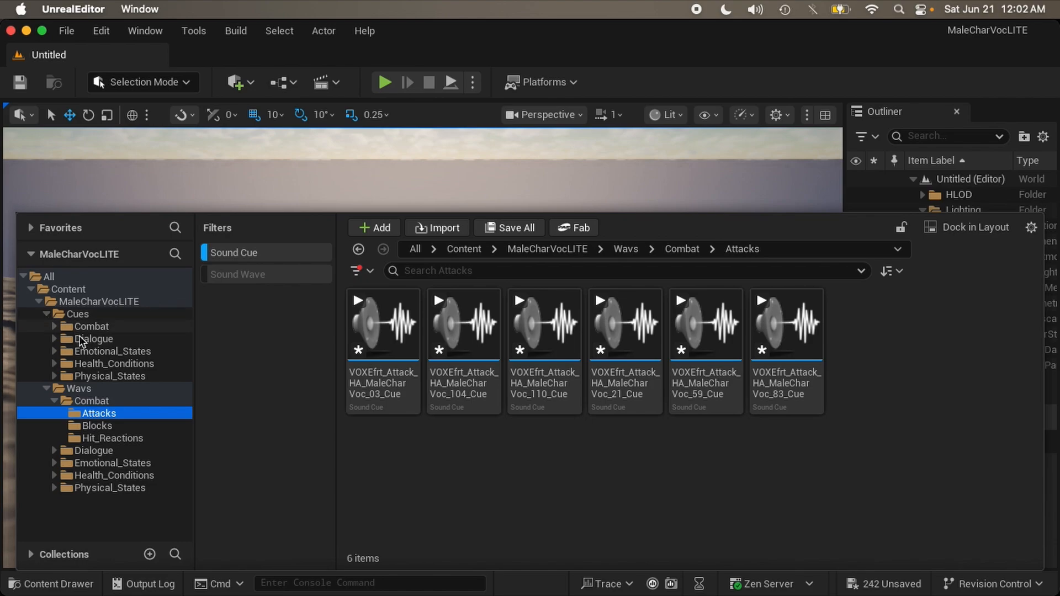
pyautogui.click(54, 327)
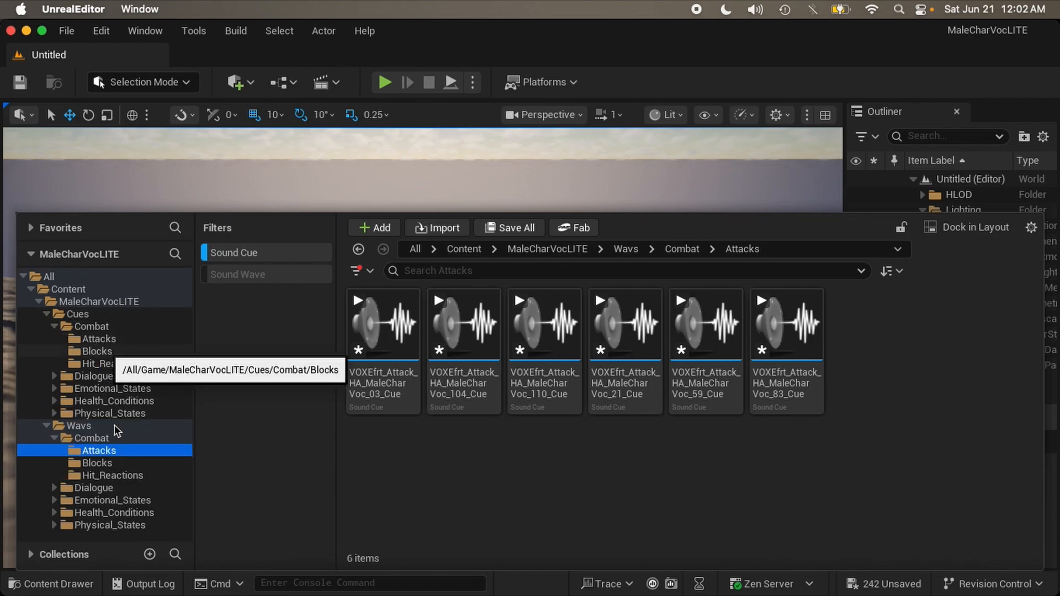
pyautogui.click(98, 461)
pyautogui.click(106, 450)
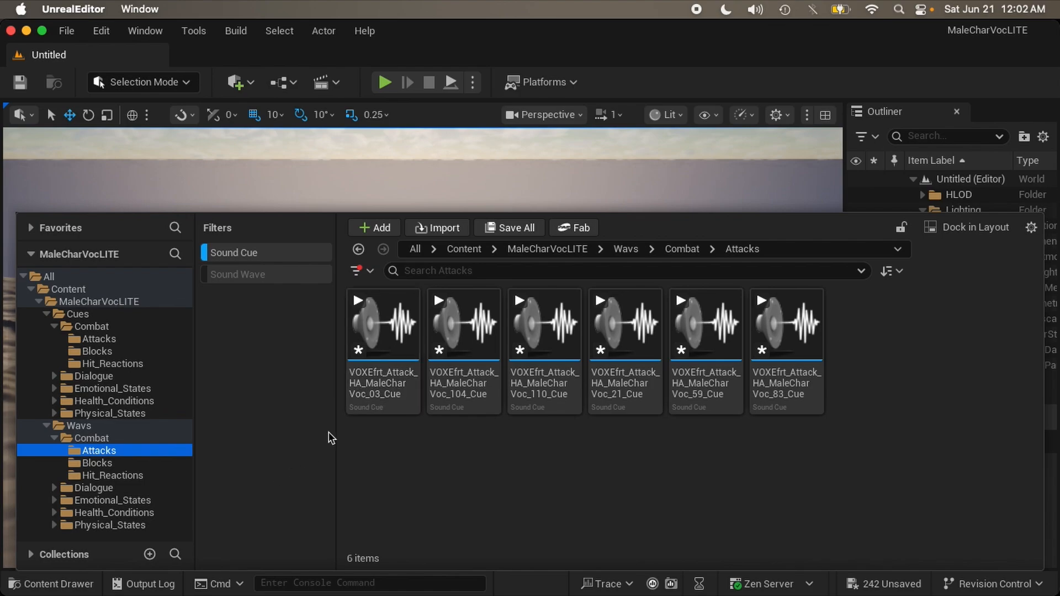
pyautogui.click(380, 383)
pyautogui.press('super+a')
# Step: Move the six Attack cues into Cues > Combat > Attacks and confirm Wavs Attacks holds none
pyautogui.moveTo(384, 382); pyautogui.dragTo(118, 344)
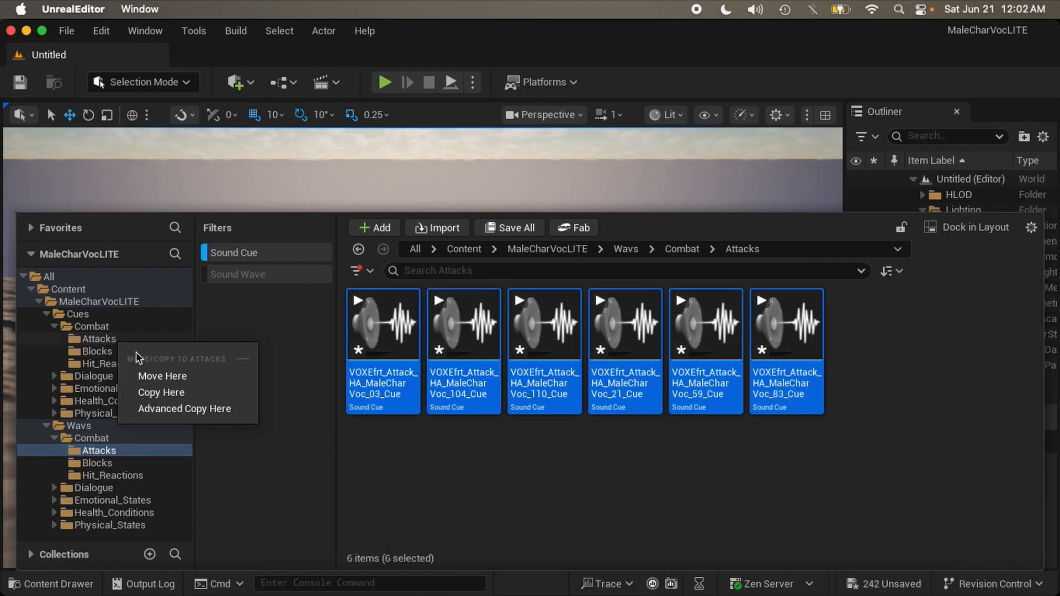
pyautogui.click(164, 377)
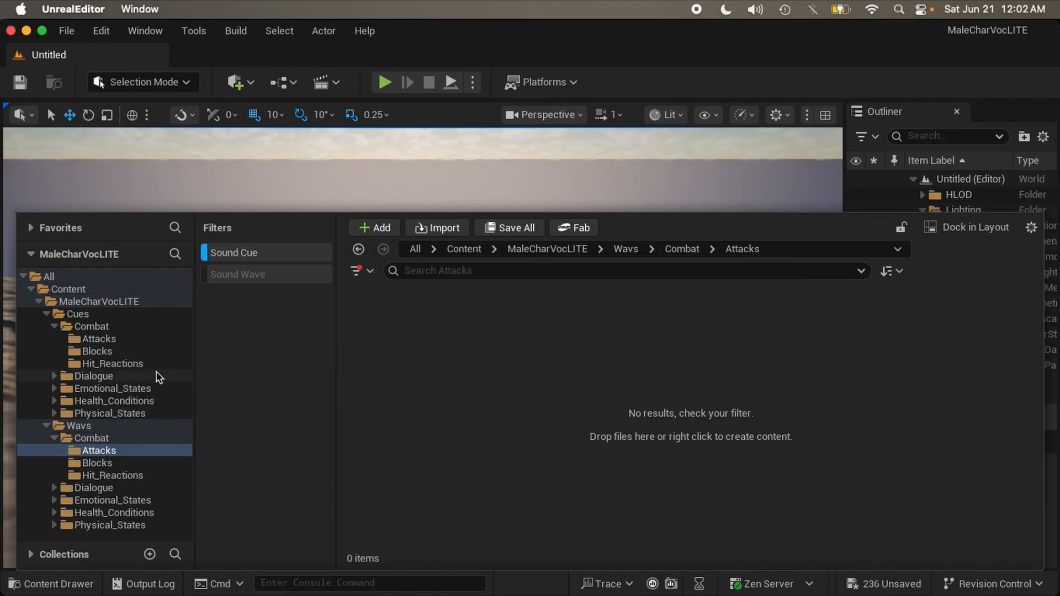
pyautogui.click(122, 448)
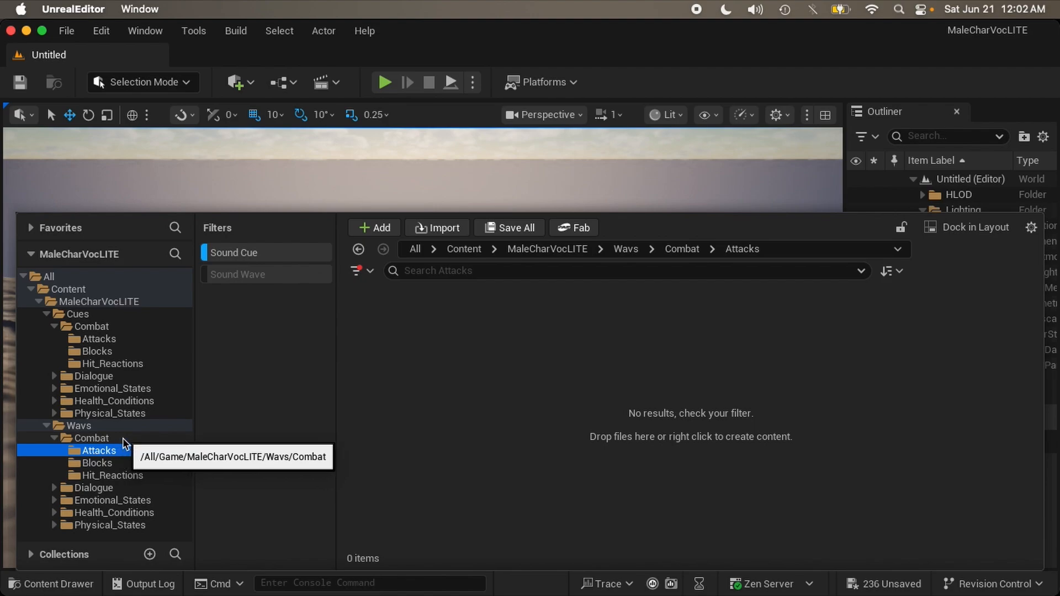
pyautogui.click(110, 339)
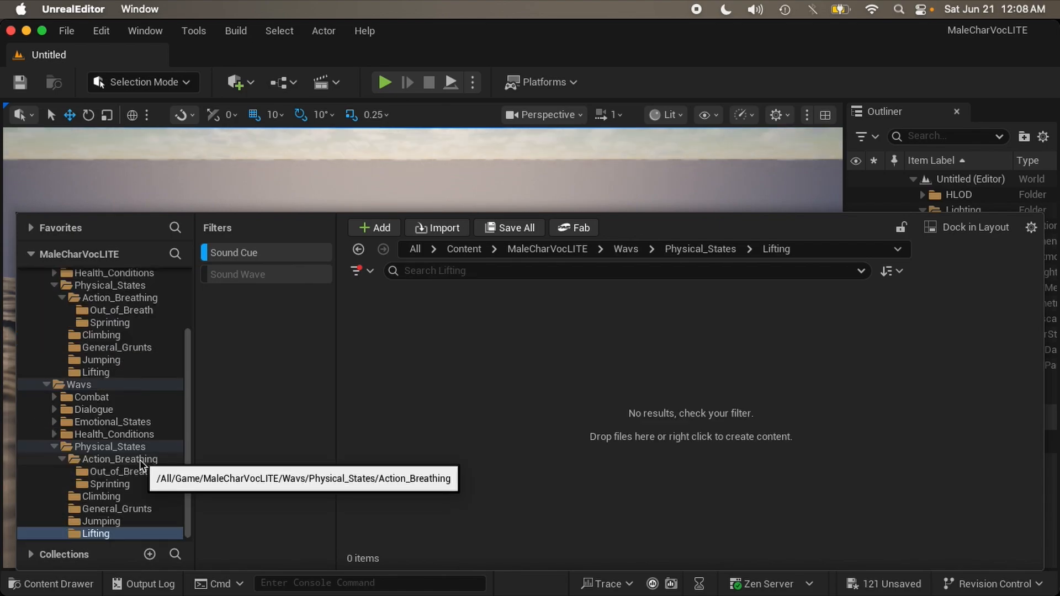
# Step: Check that Cues/Emotional_States holds the 32 sound cues and Wavs/Emotional_States only waves
pyautogui.scroll(3, 140, 467)
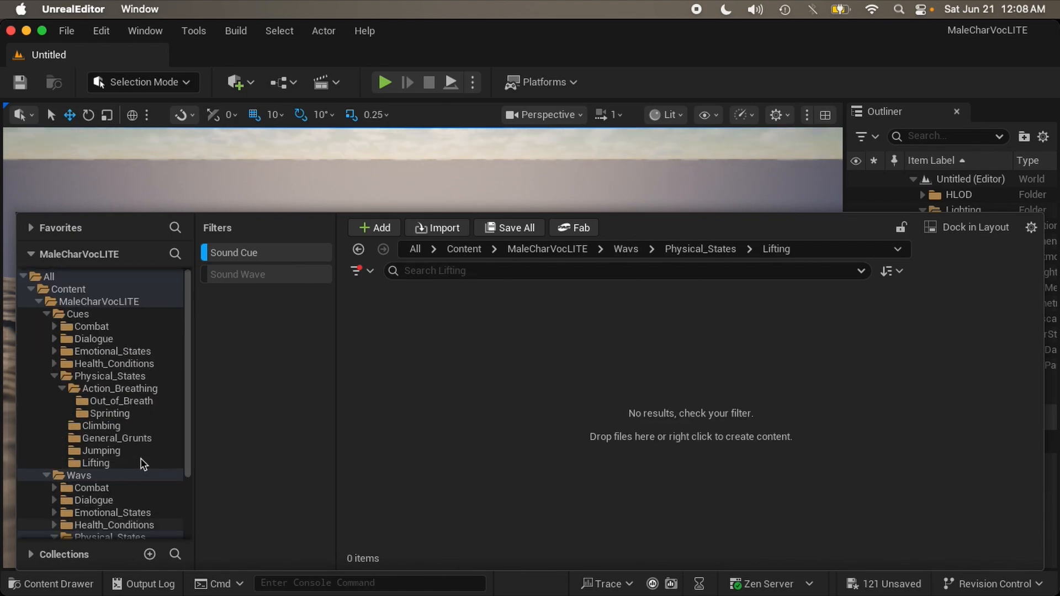
pyautogui.click(62, 388)
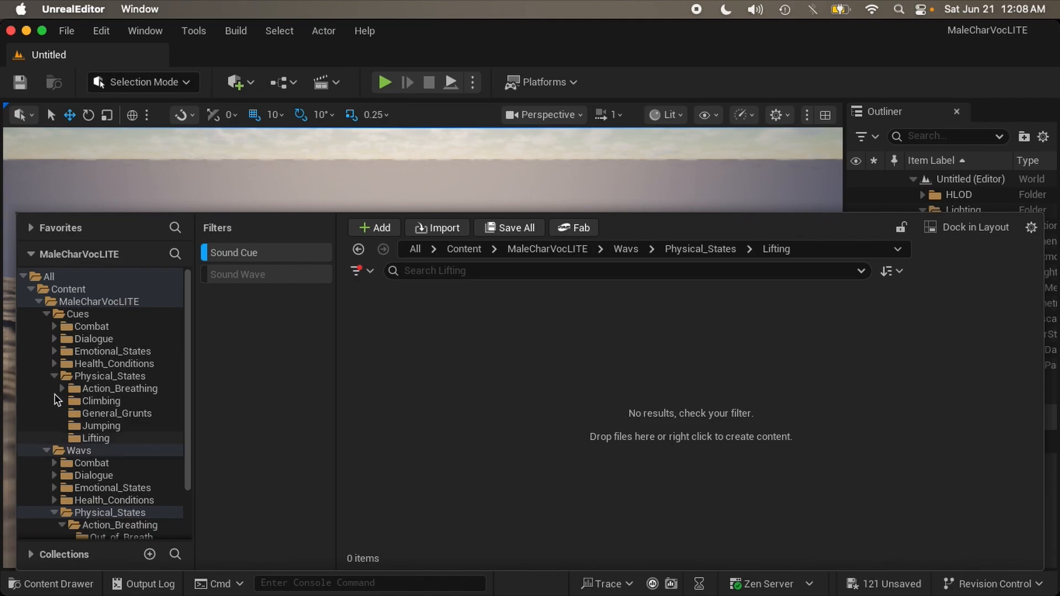
pyautogui.click(54, 376)
pyautogui.click(130, 426)
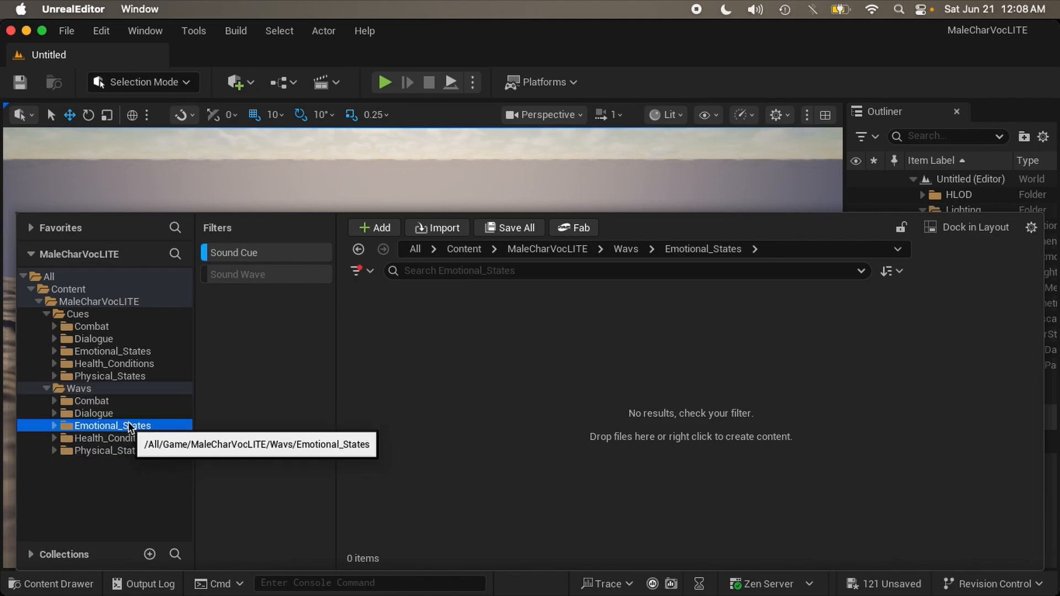
pyautogui.click(137, 352)
pyautogui.click(365, 381)
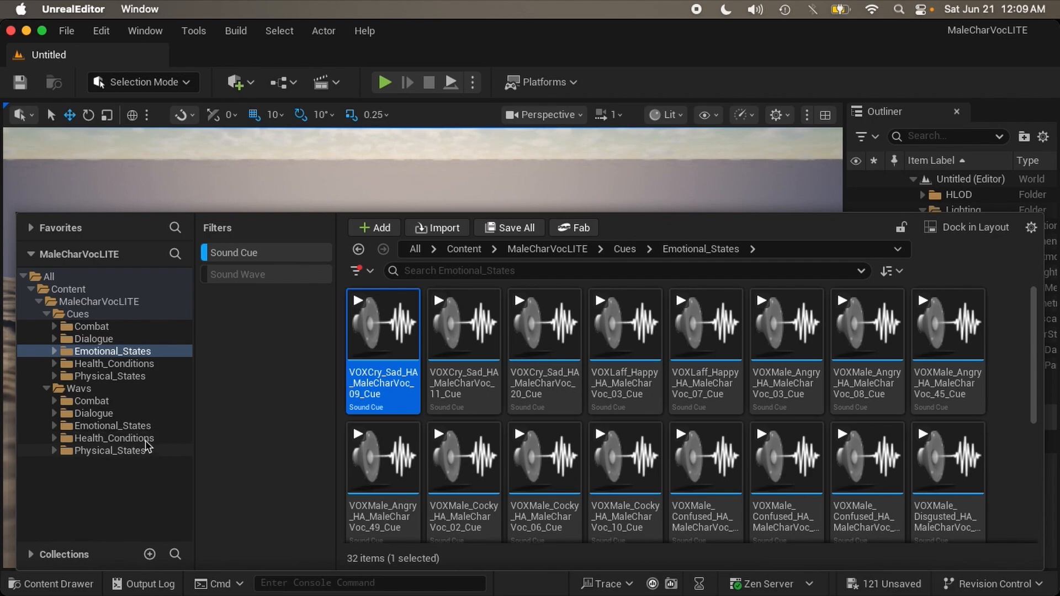
pyautogui.click(132, 425)
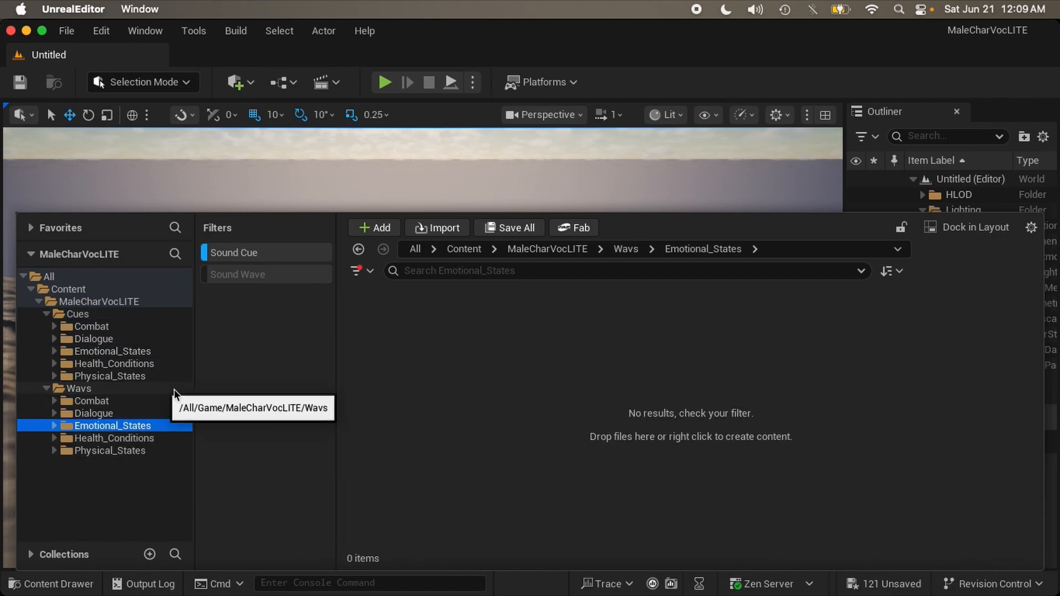
# Step: Swap the Sound Cue filter for Sound Wave and select all 121 waves under Wavs
pyautogui.click(232, 253)
pyautogui.click(229, 273)
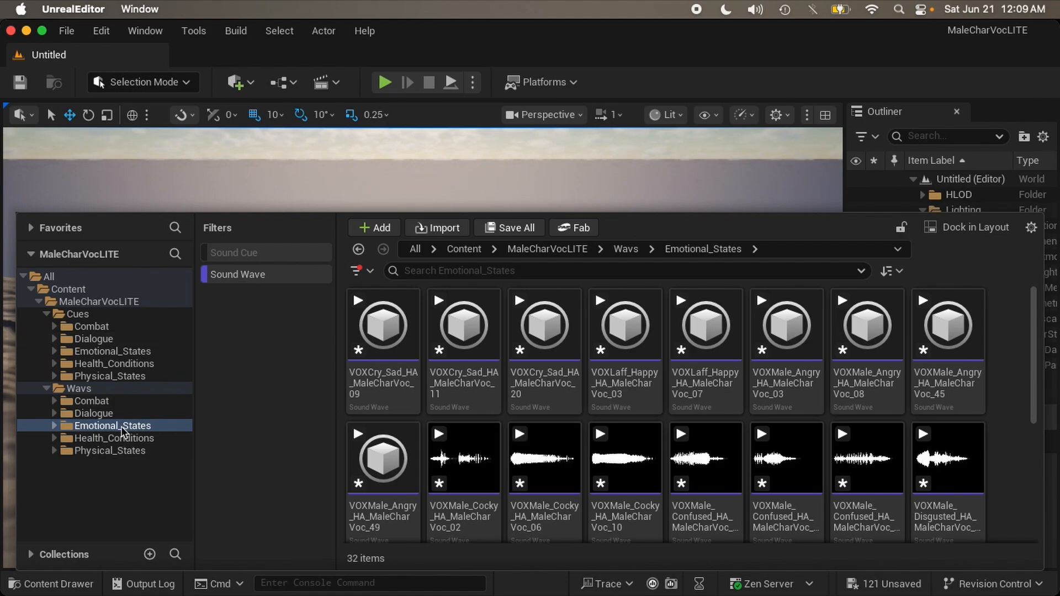
pyautogui.click(121, 389)
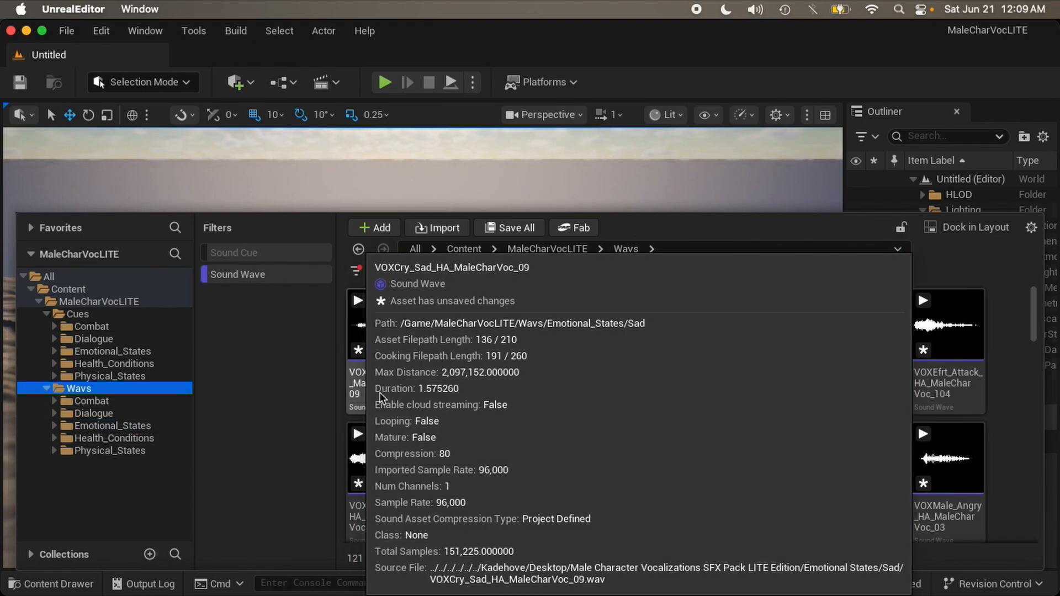
pyautogui.click(381, 393)
pyautogui.press('super+a')
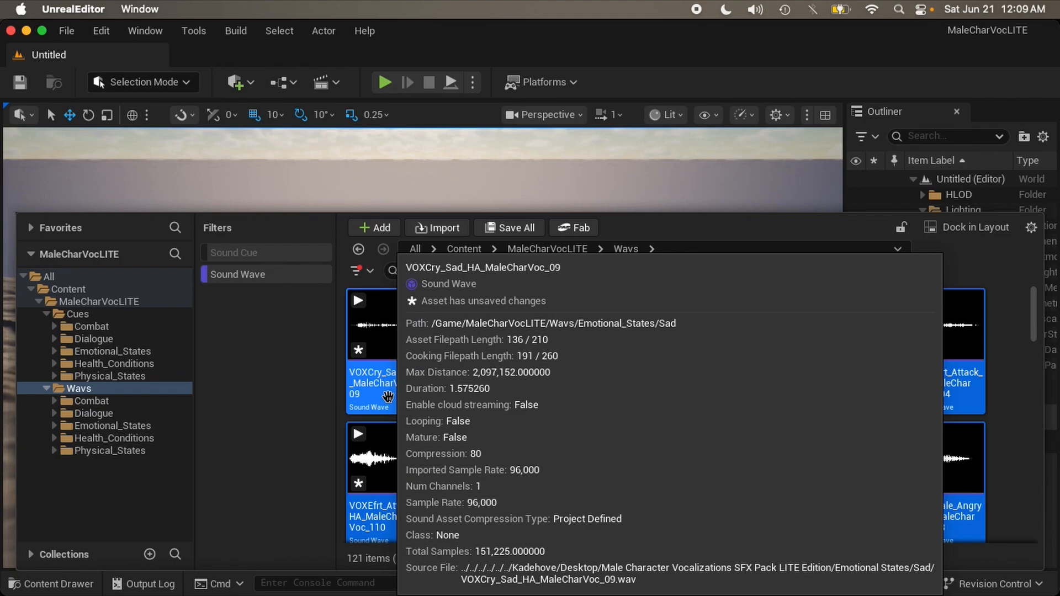
# Step: Open Batch Rename from the context menu of the 121 selected Sound Waves
pyautogui.rightClick(388, 396)
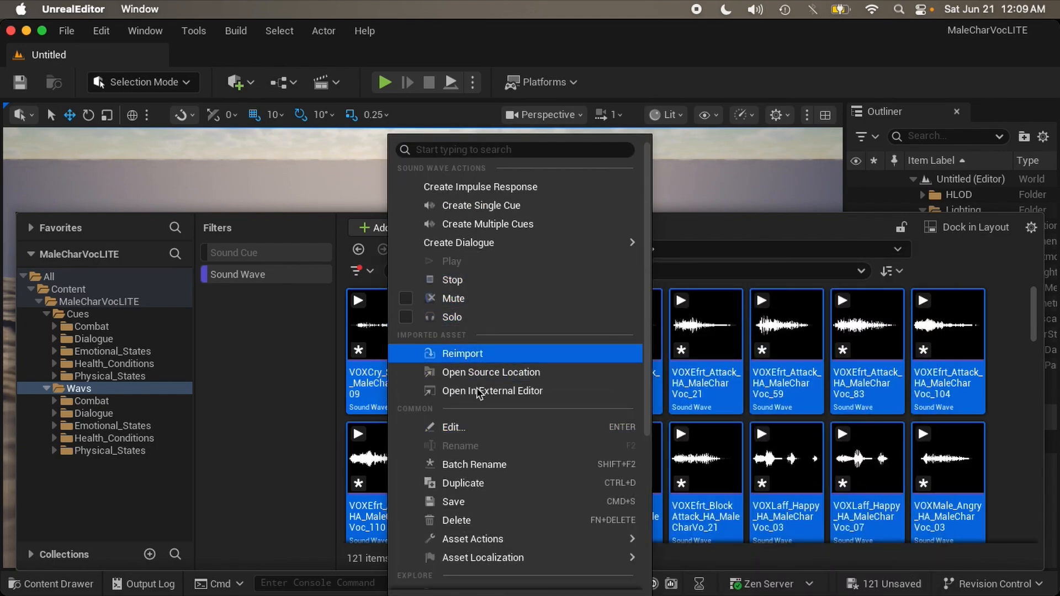
pyautogui.click(479, 467)
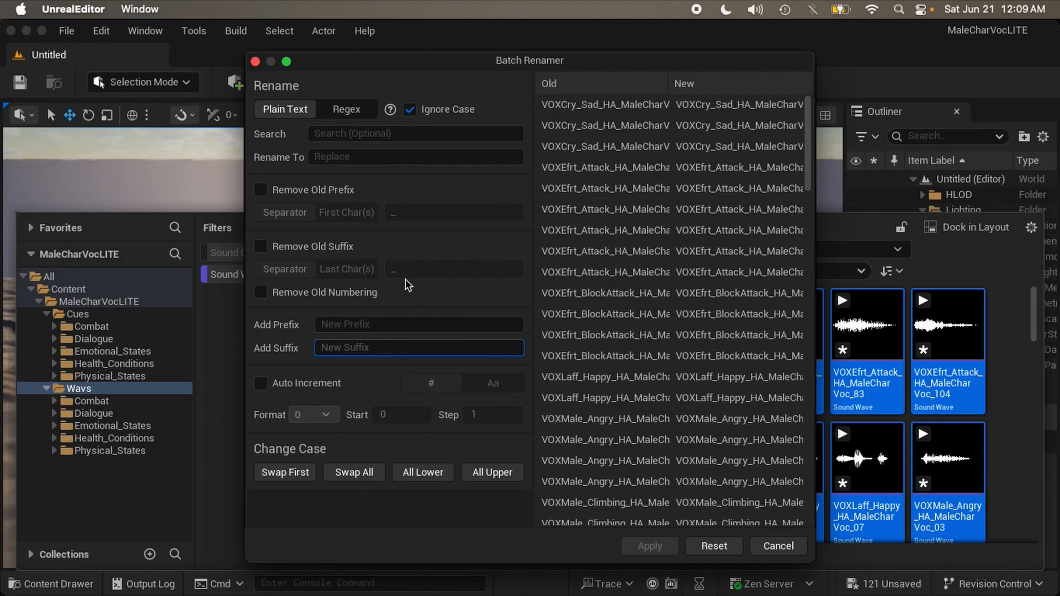
# Step: Add the suffix _Wav to all 121 Sound Wave names and apply it
pyautogui.moveTo(448, 61); pyautogui.dragTo(454, 49)
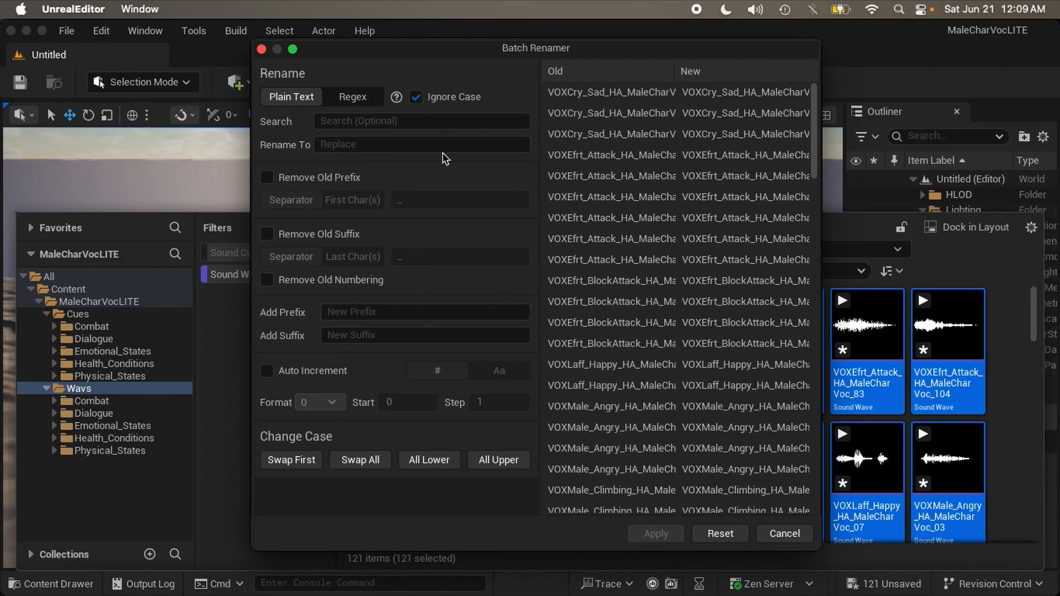
pyautogui.click(381, 333)
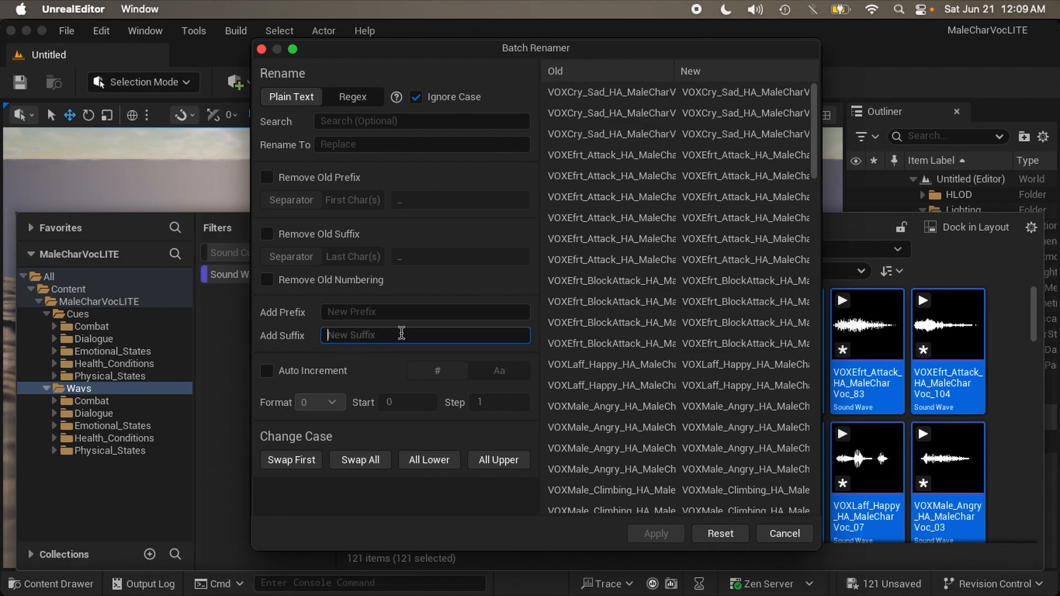
pyautogui.write('_Wav')
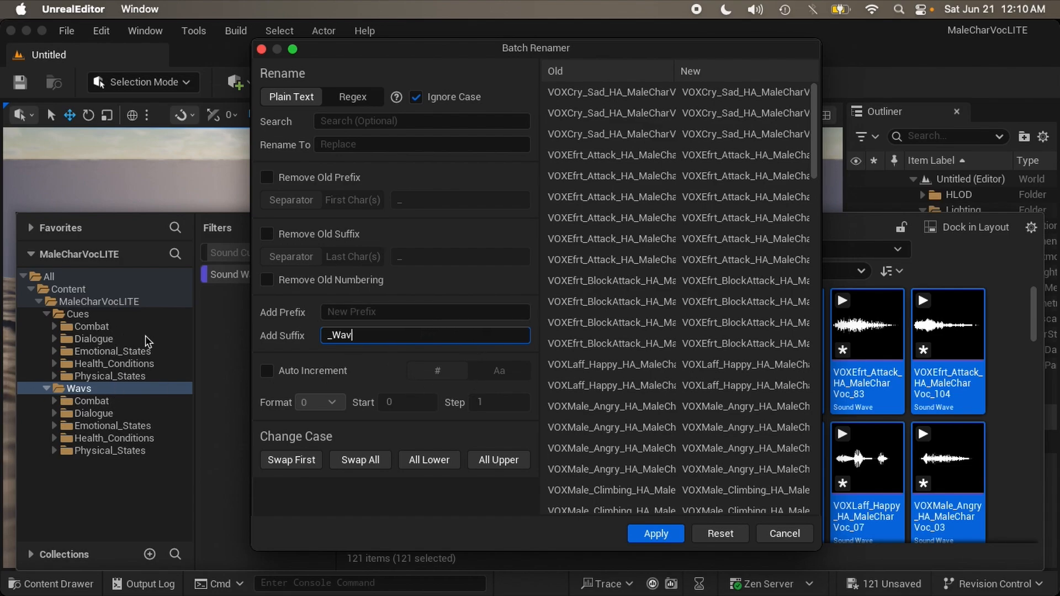
pyautogui.click(670, 537)
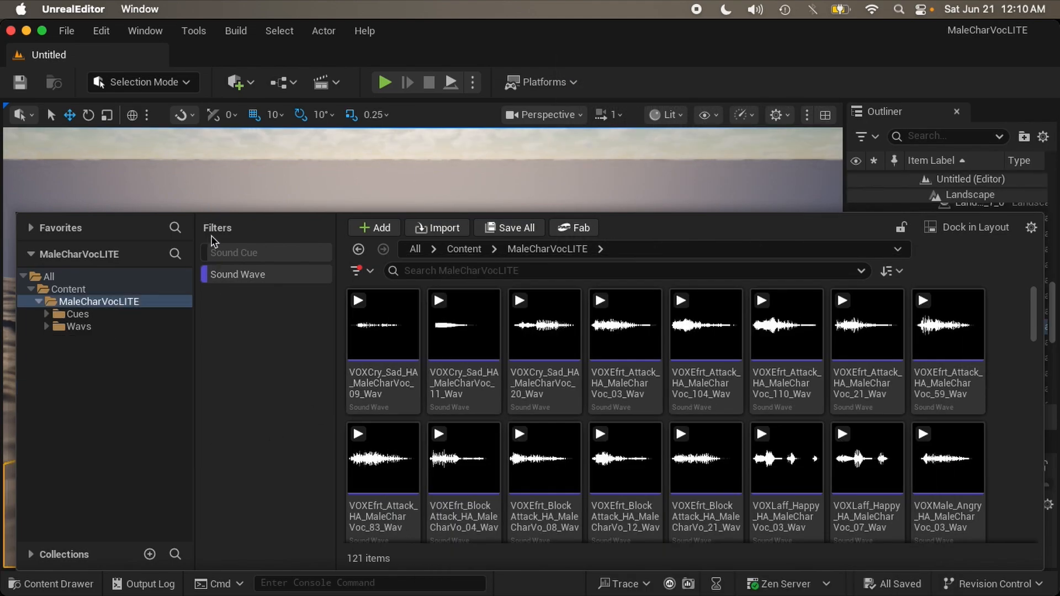
# Step: Zip the project as MaleCharVocLITEUE on the Desktop via File > Zip Project
pyautogui.click(66, 31)
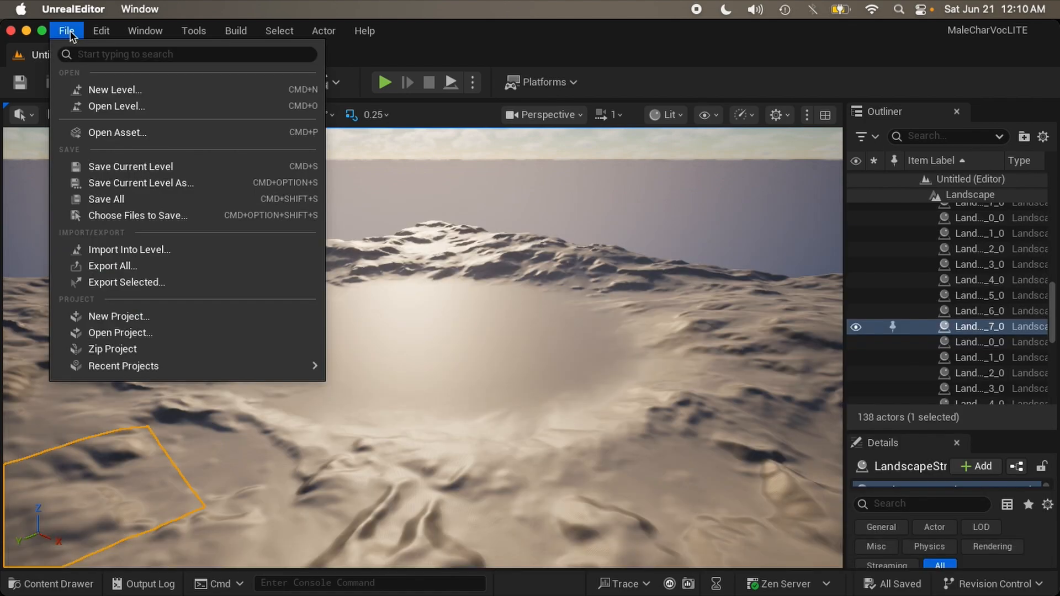
pyautogui.click(126, 349)
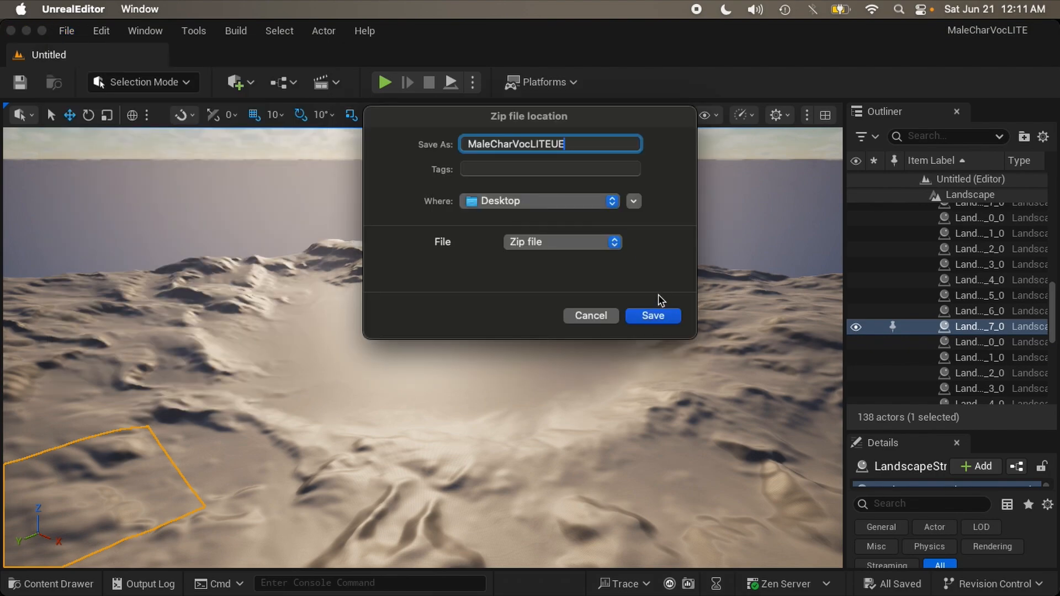
pyautogui.click(655, 317)
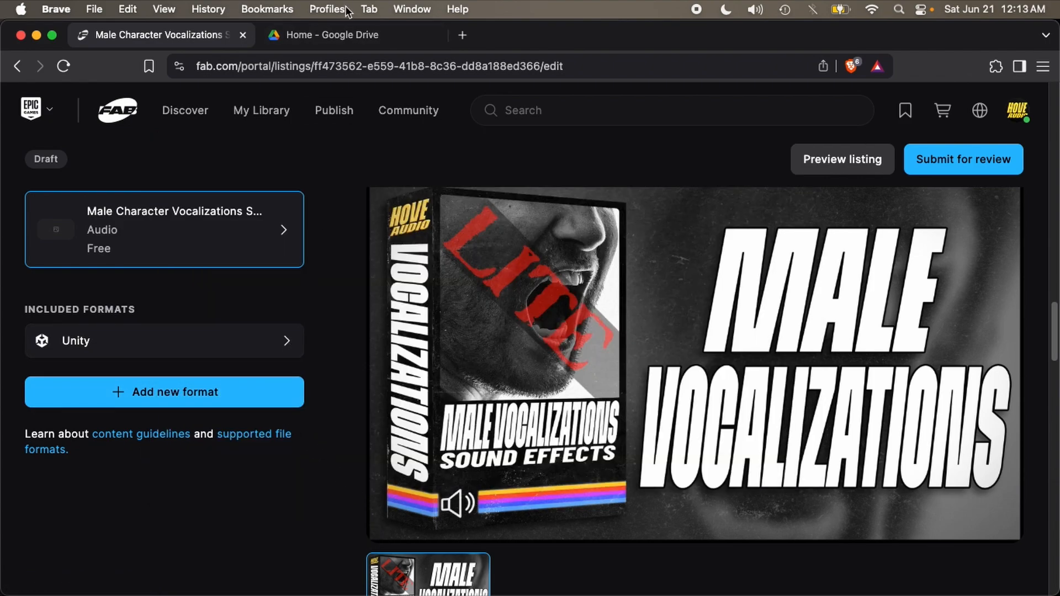
# Step: Add a new format to the Fab listing and choose Unreal Engine
pyautogui.moveTo(370, 111)
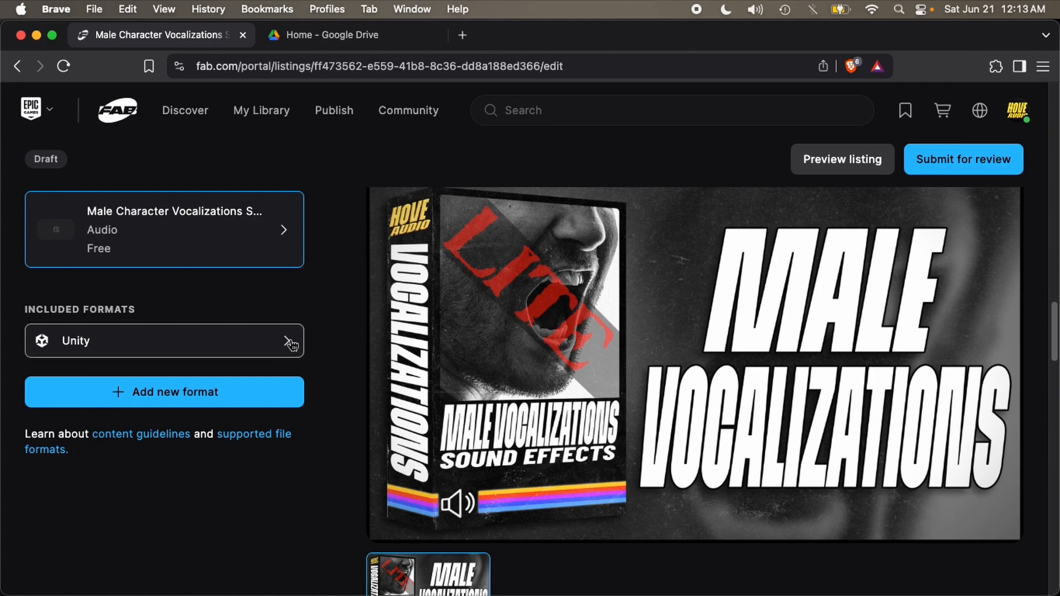
pyautogui.click(275, 395)
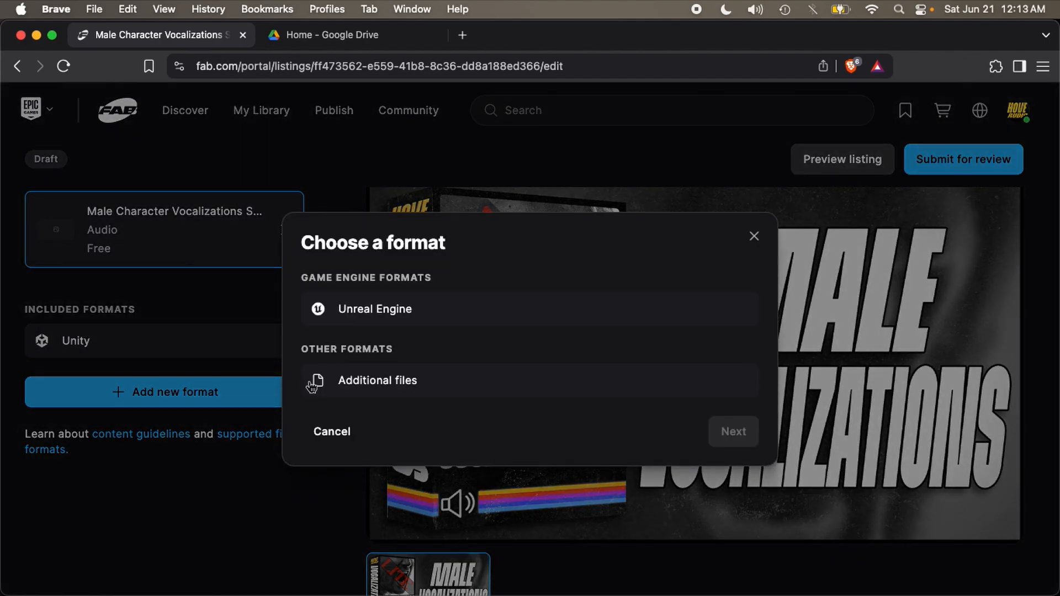
pyautogui.click(230, 491)
pyautogui.scroll(4, 230, 491)
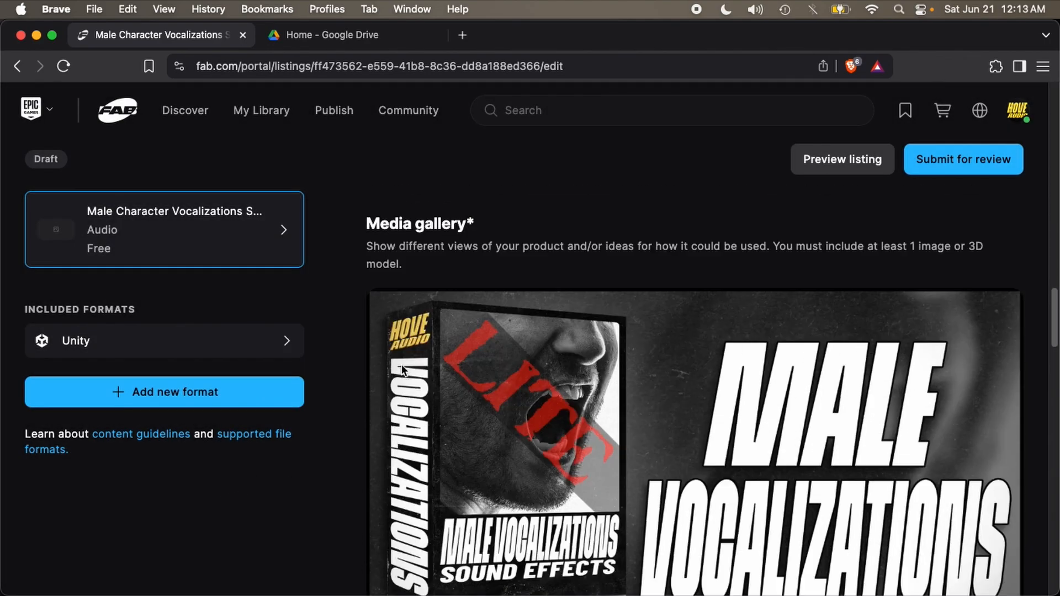
pyautogui.click(265, 400)
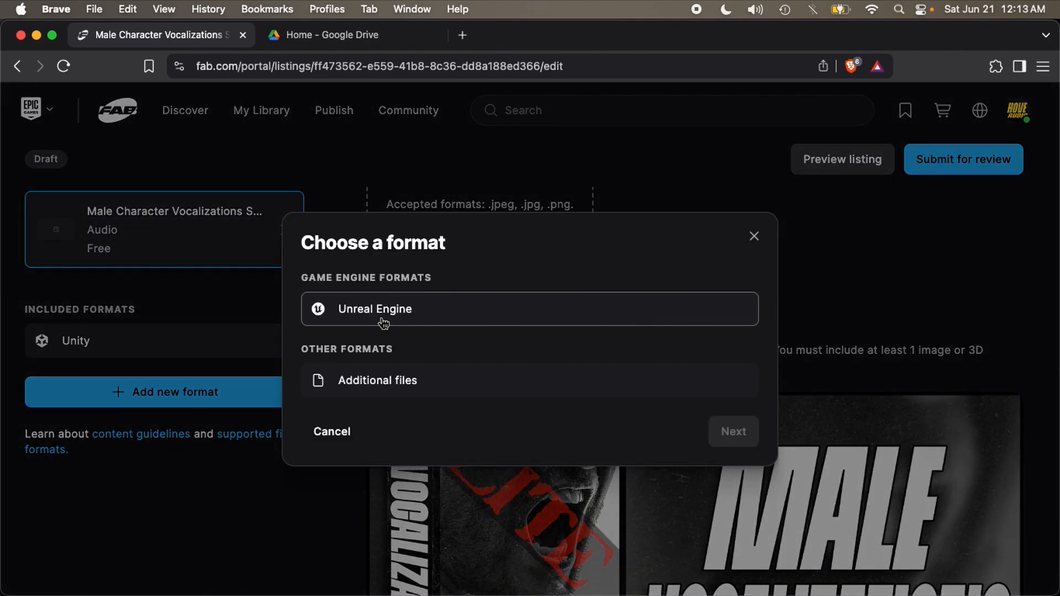
pyautogui.click(352, 315)
# Step: Paste the Google Drive project link and title the version 'MaleCharVoc LITE'
pyautogui.click(733, 432)
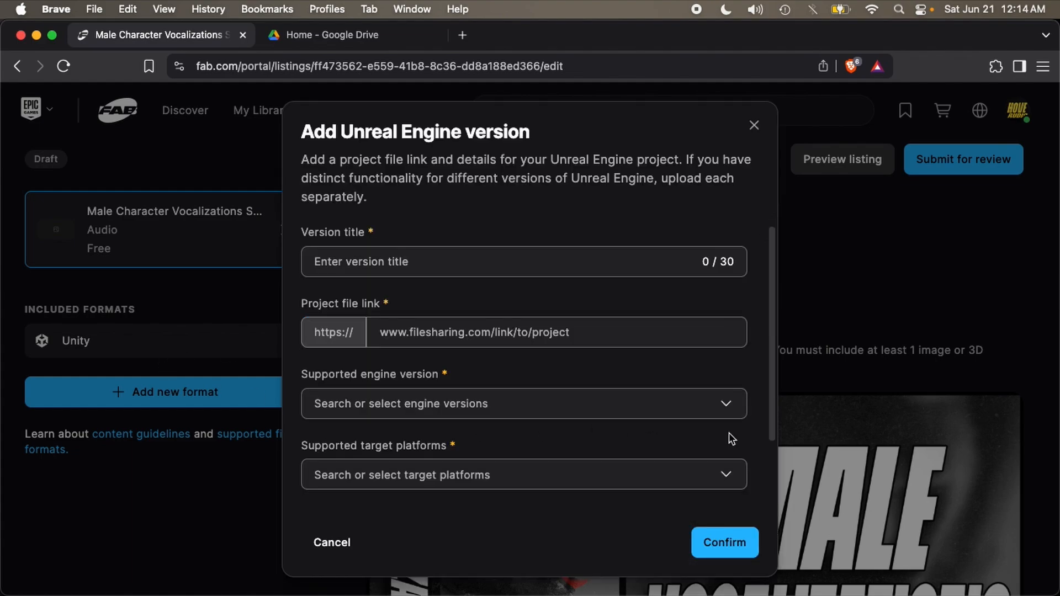
pyautogui.click(421, 334)
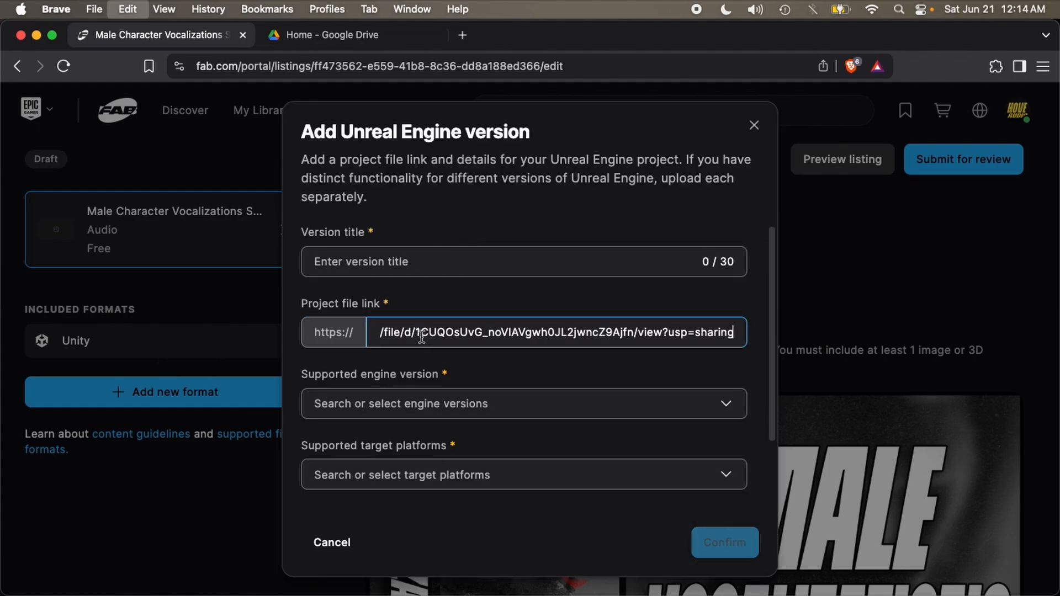
pyautogui.click(474, 263)
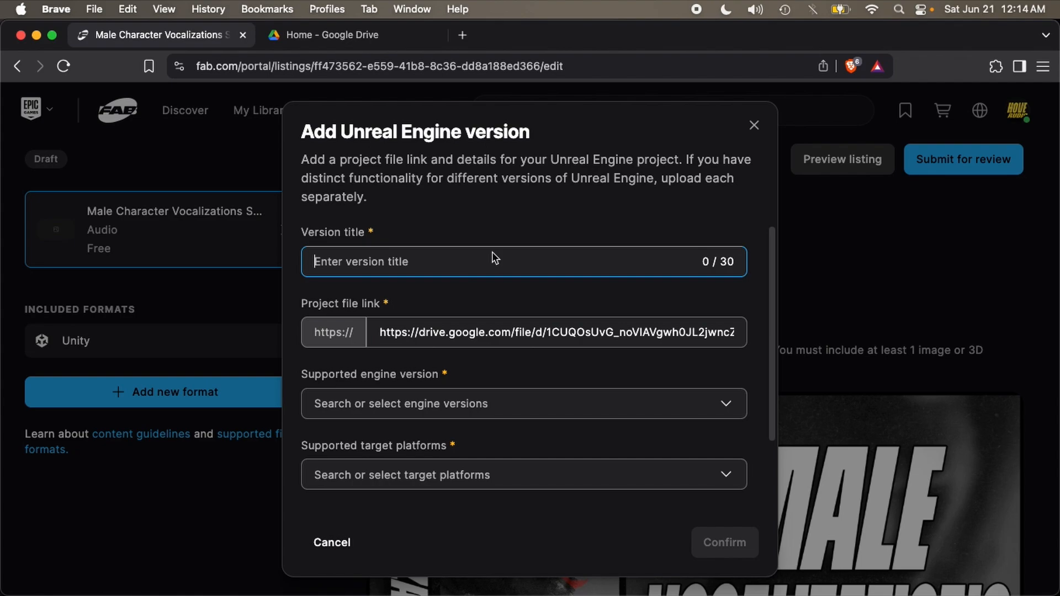
pyautogui.write('MaleCharVoc LITE')
# Step: Mark 5.6 as the supported engine version
pyautogui.click(679, 400)
pyautogui.click(679, 400)
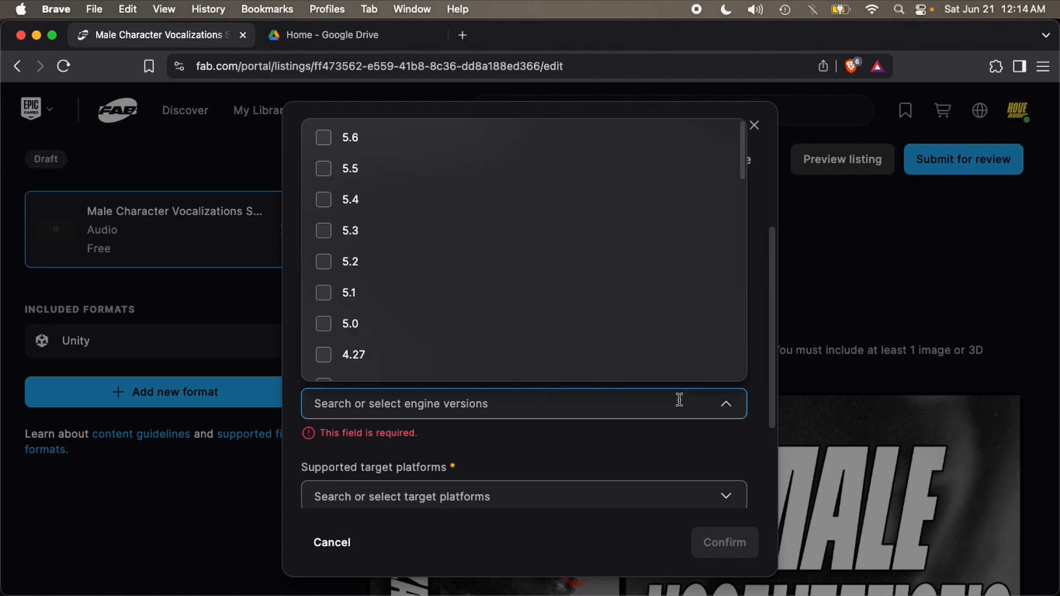
pyautogui.click(324, 138)
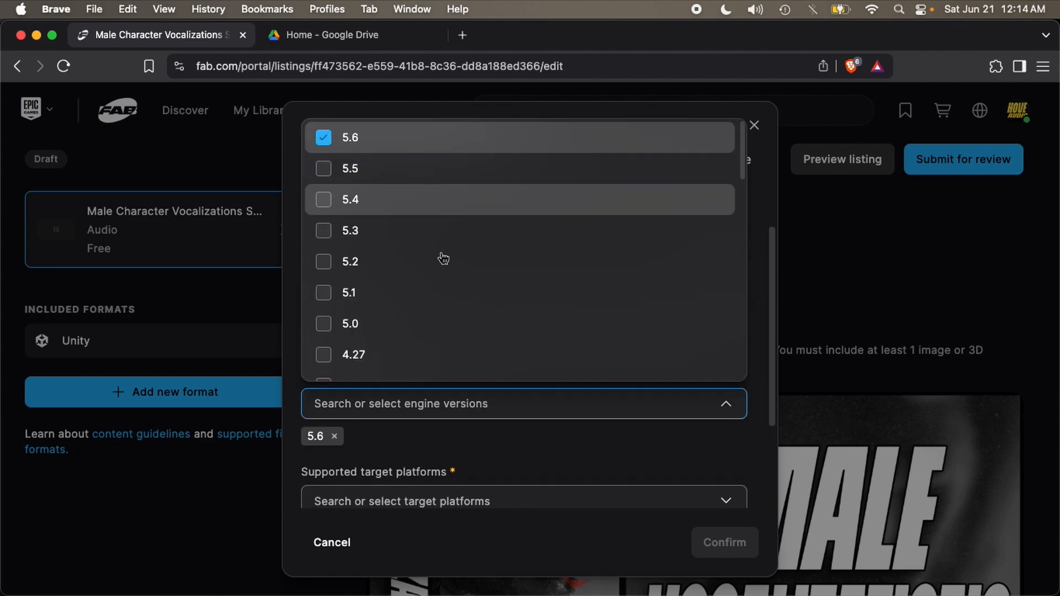
pyautogui.click(614, 463)
# Step: Add all 14 target platforms, Windows through Nintendo Switch, and confirm the Unreal Engine version
pyautogui.scroll(-2, 619, 466)
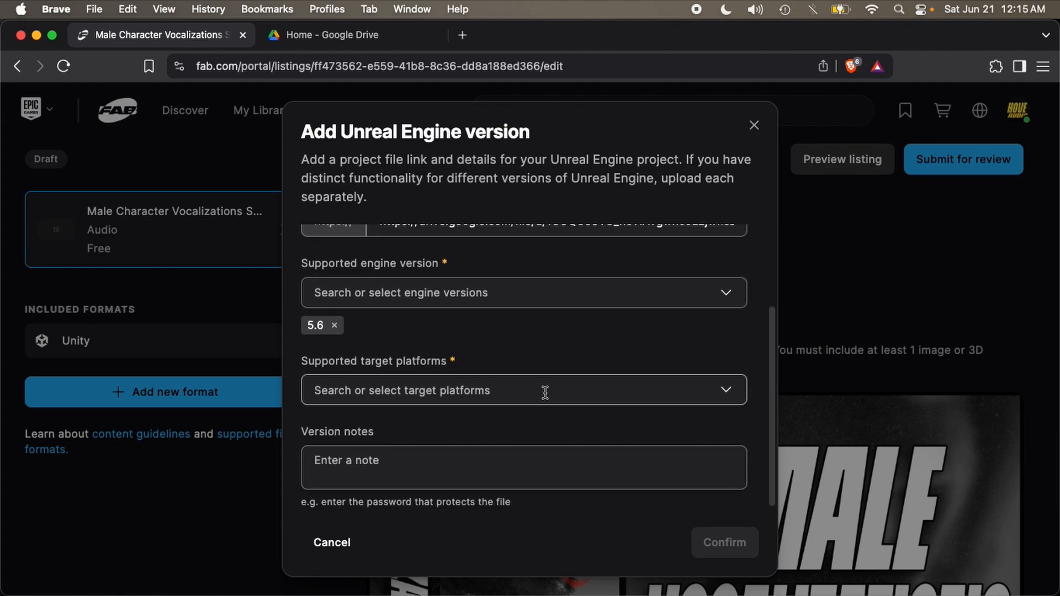
pyautogui.click(544, 390)
pyautogui.click(558, 423)
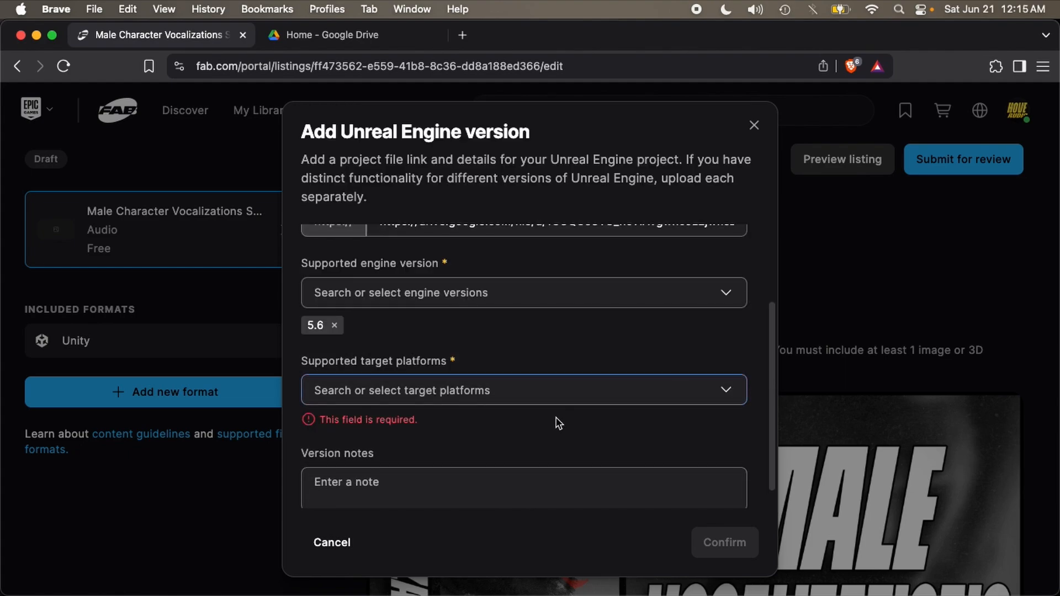
pyautogui.click(539, 390)
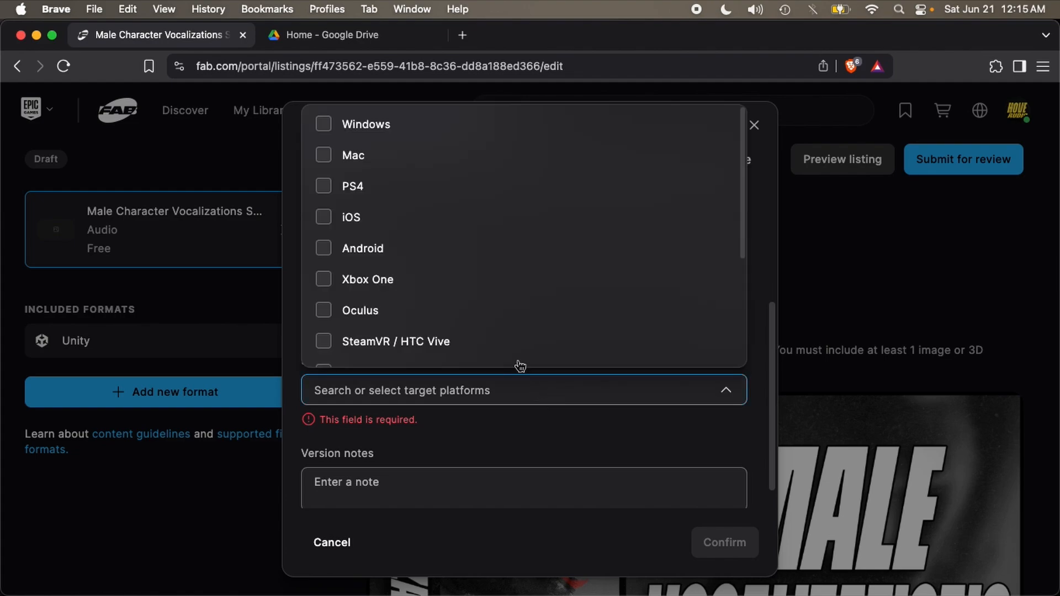
pyautogui.click(354, 125)
pyautogui.click(345, 155)
pyautogui.click(350, 186)
pyautogui.click(352, 217)
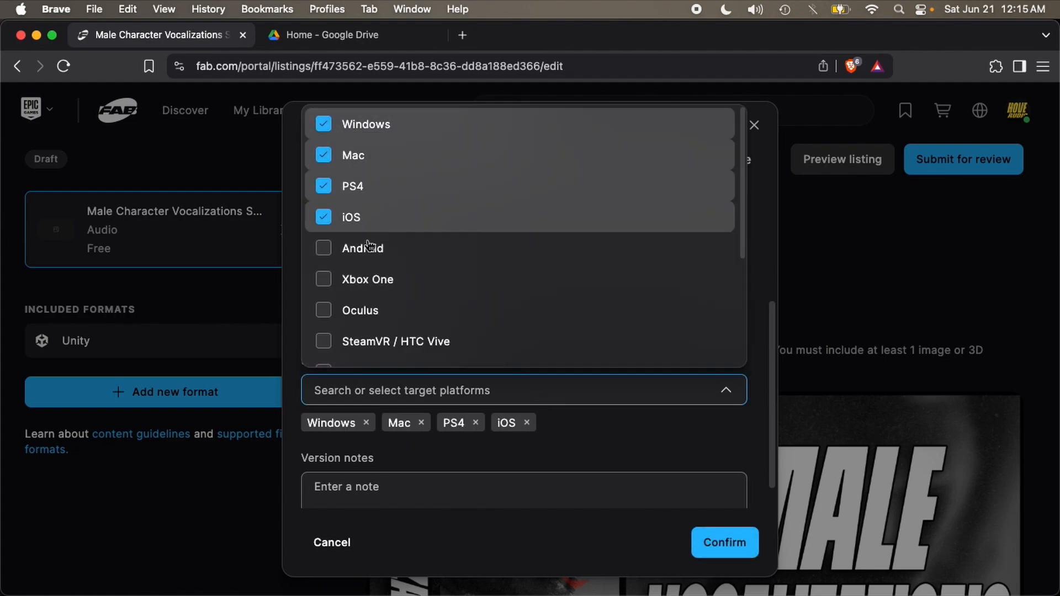
pyautogui.click(367, 248)
pyautogui.click(386, 283)
pyautogui.click(386, 311)
pyautogui.click(390, 341)
pyautogui.scroll(-5, 409, 320)
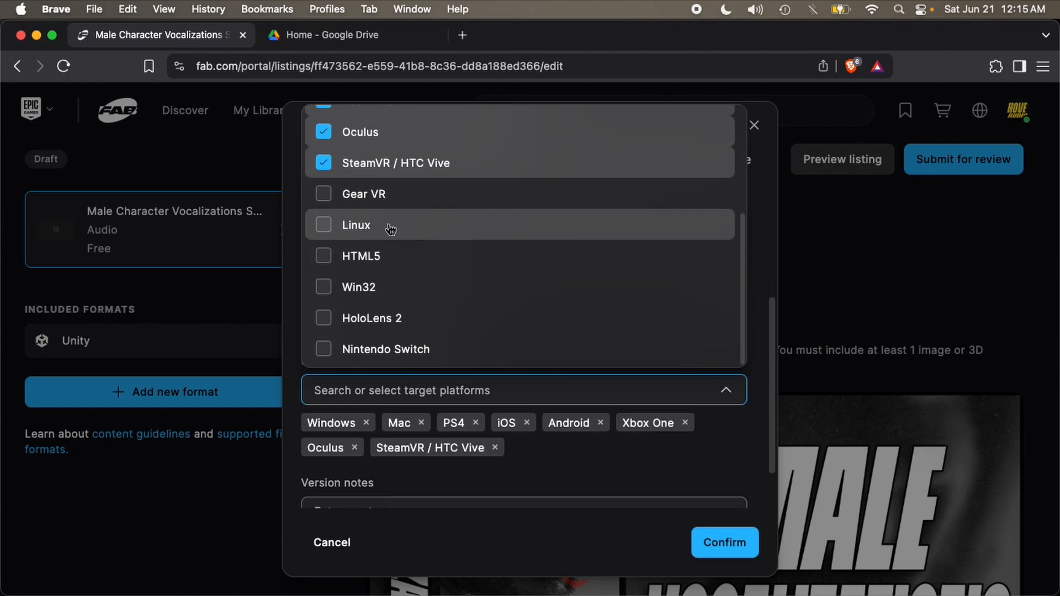
pyautogui.click(388, 198)
pyautogui.click(390, 223)
pyautogui.click(391, 255)
pyautogui.click(393, 287)
pyautogui.click(409, 318)
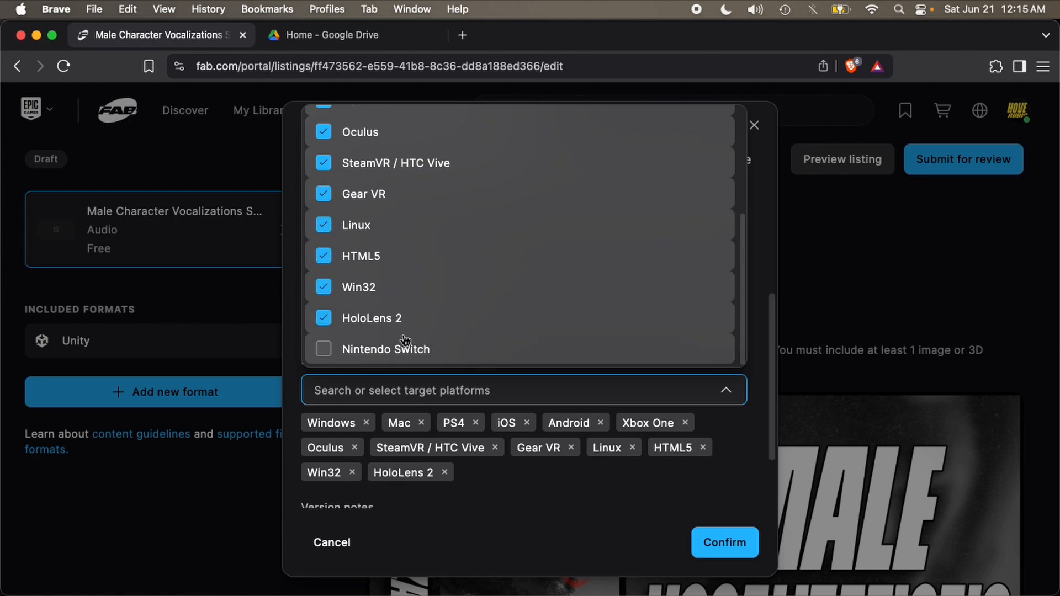
pyautogui.click(433, 345)
pyautogui.click(683, 499)
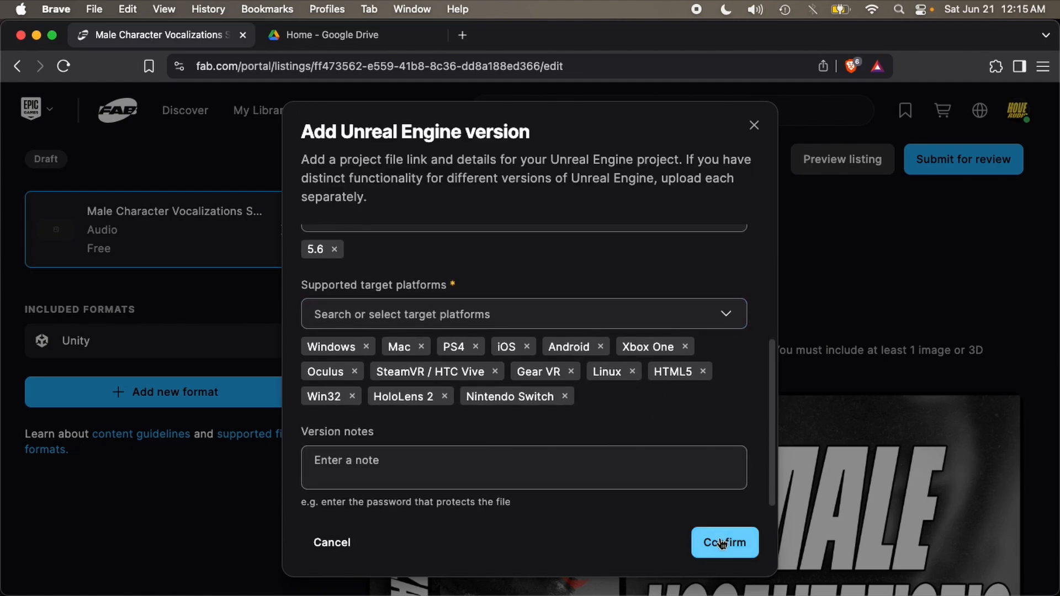
pyautogui.click(722, 544)
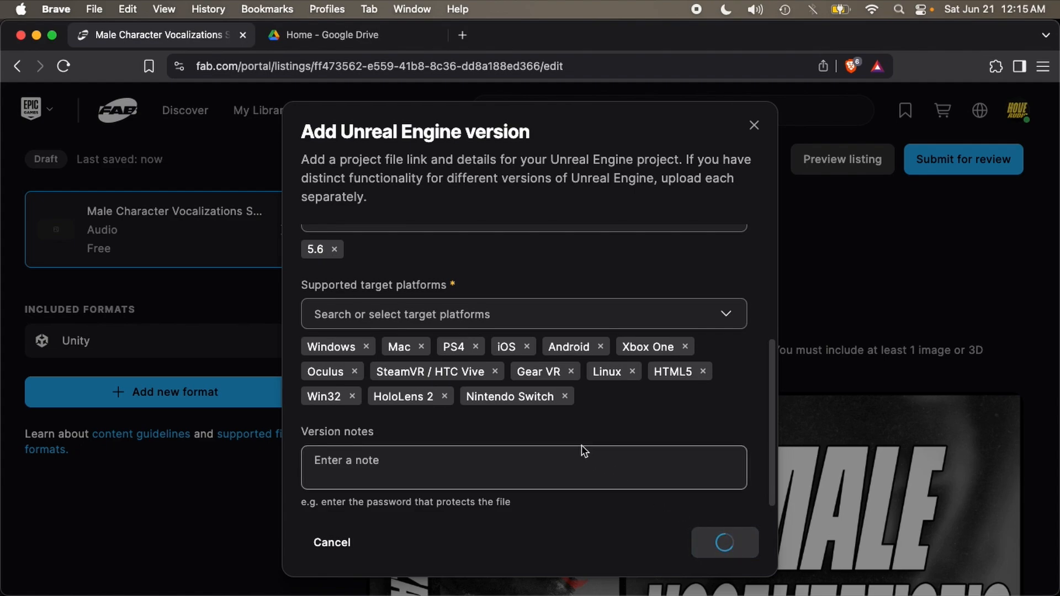
# Step: Choose Asset Package as the Unreal Engine format's distribution method
pyautogui.scroll(-8, 576, 432)
pyautogui.scroll(4, 577, 424)
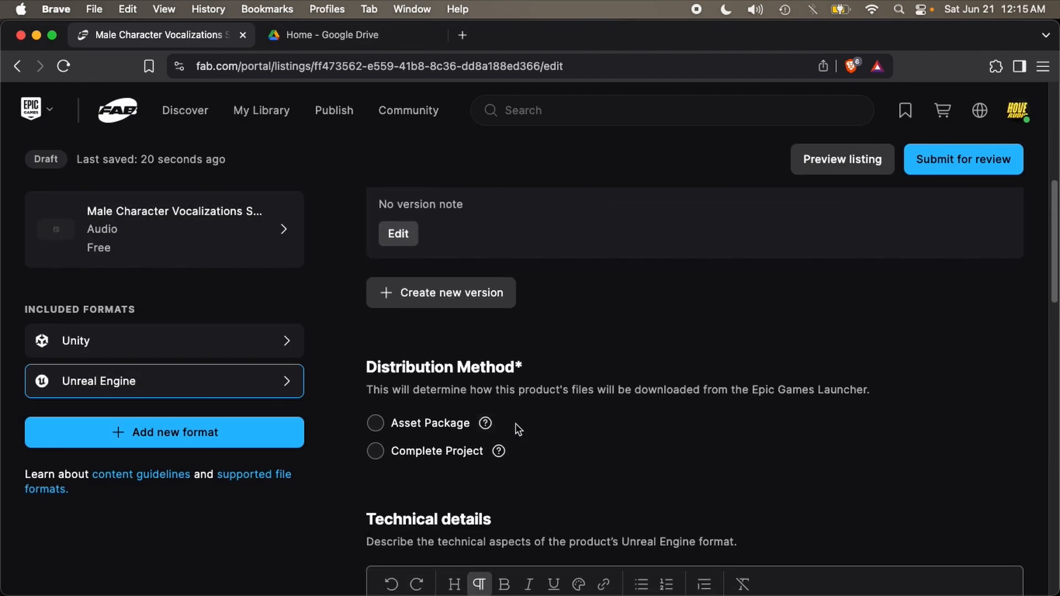
pyautogui.click(410, 427)
pyautogui.scroll(-4, 453, 433)
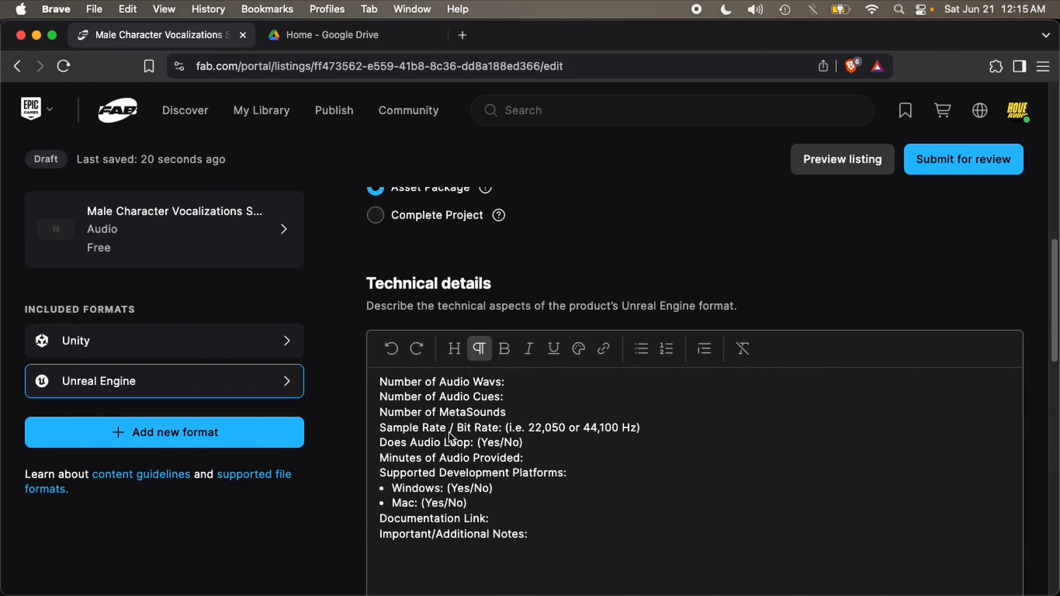
pyautogui.scroll(-6, 470, 438)
pyautogui.scroll(3, 547, 335)
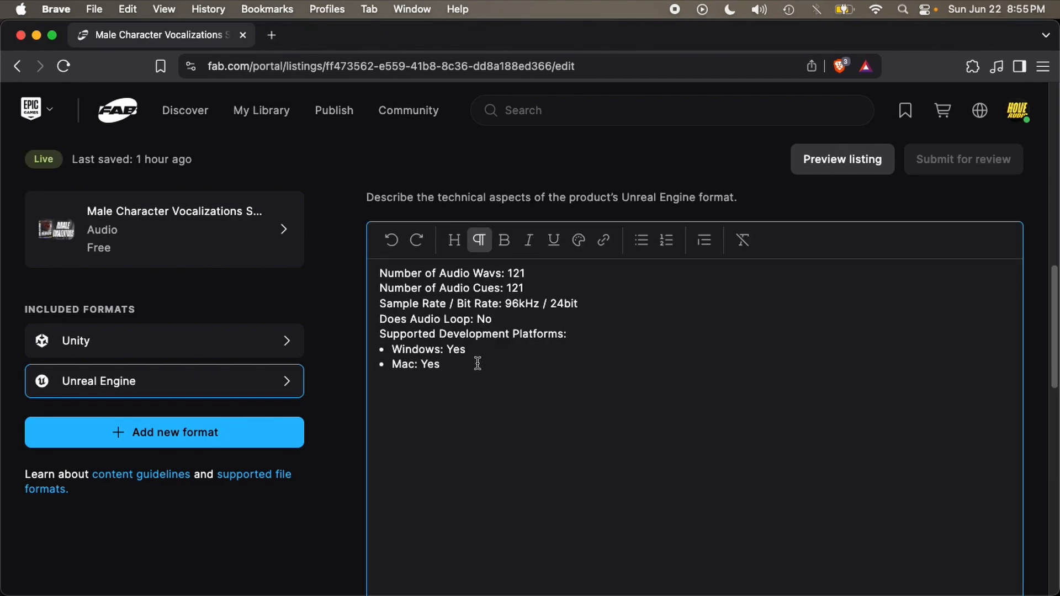
# Step: Edit technical details to 121 wavs, 121 cues, 96kHz / 24bit, no looping, dropping the platform list
pyautogui.moveTo(493, 318); pyautogui.dragTo(369, 273)
pyautogui.click(495, 319)
pyautogui.moveTo(493, 320); pyautogui.dragTo(370, 272)
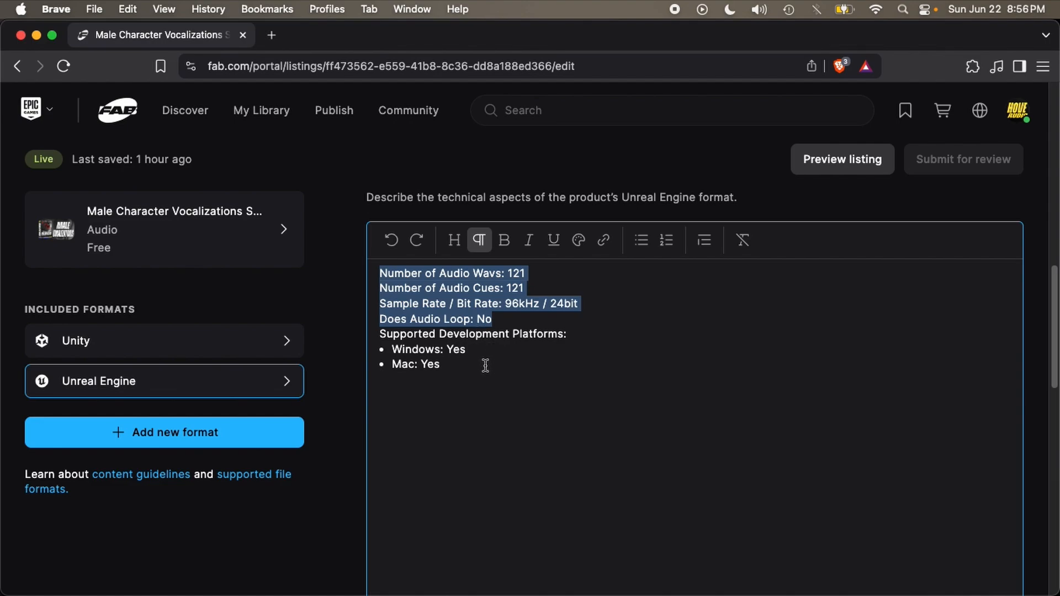
pyautogui.moveTo(442, 364); pyautogui.dragTo(375, 334)
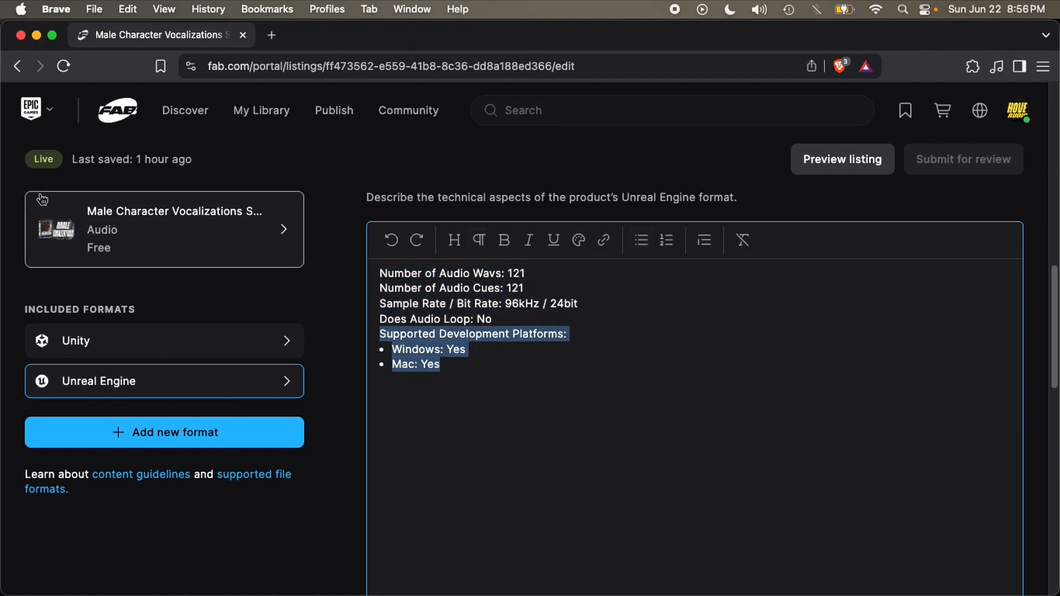
pyautogui.click(492, 371)
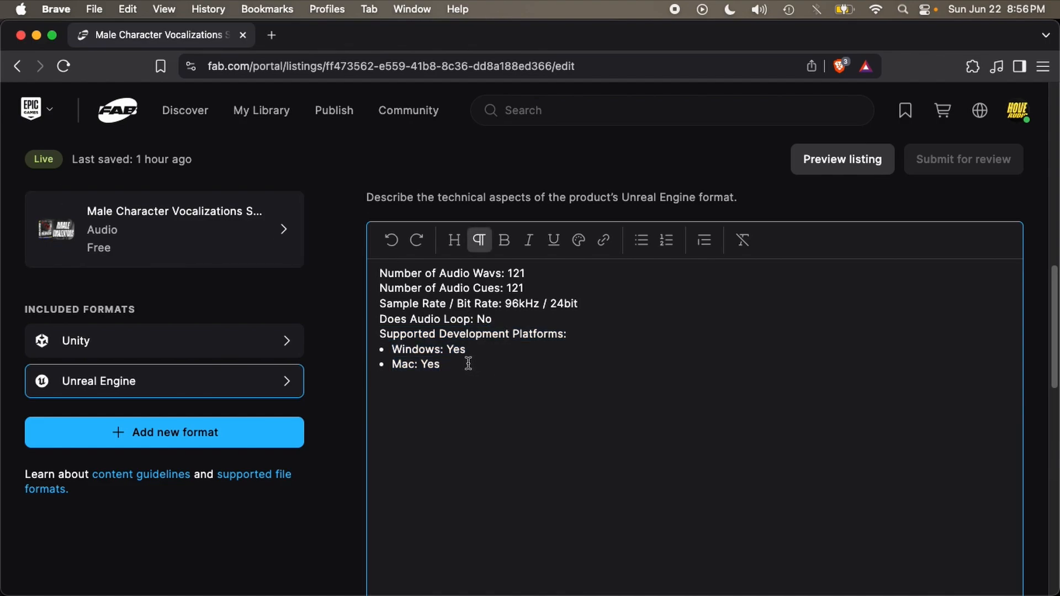
pyautogui.click(470, 364)
pyautogui.hotkey('shift', 'Up')
pyautogui.hotkey('shift', 'Up')
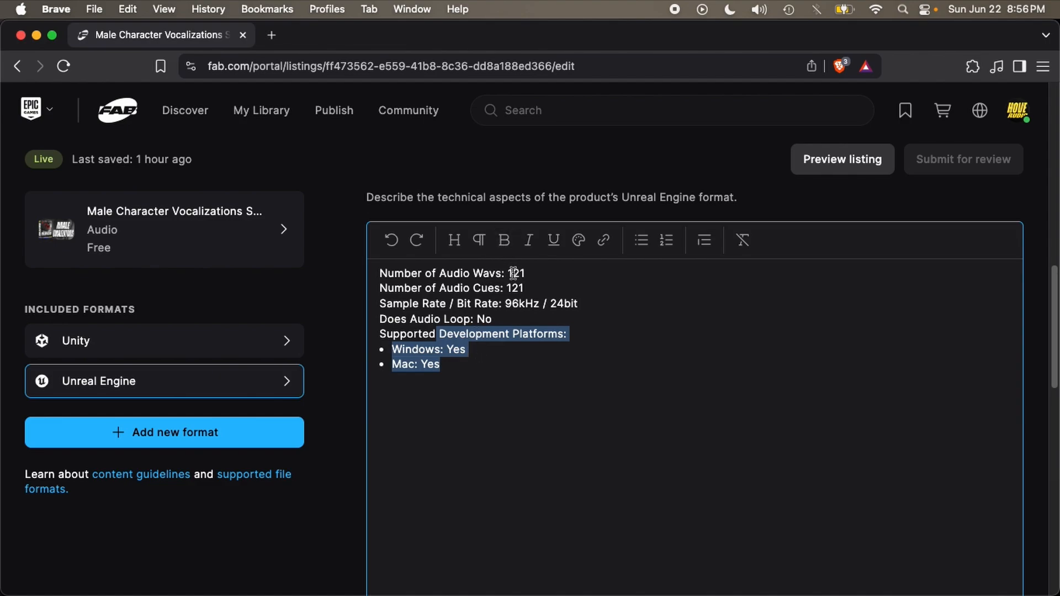
pyautogui.click(493, 363)
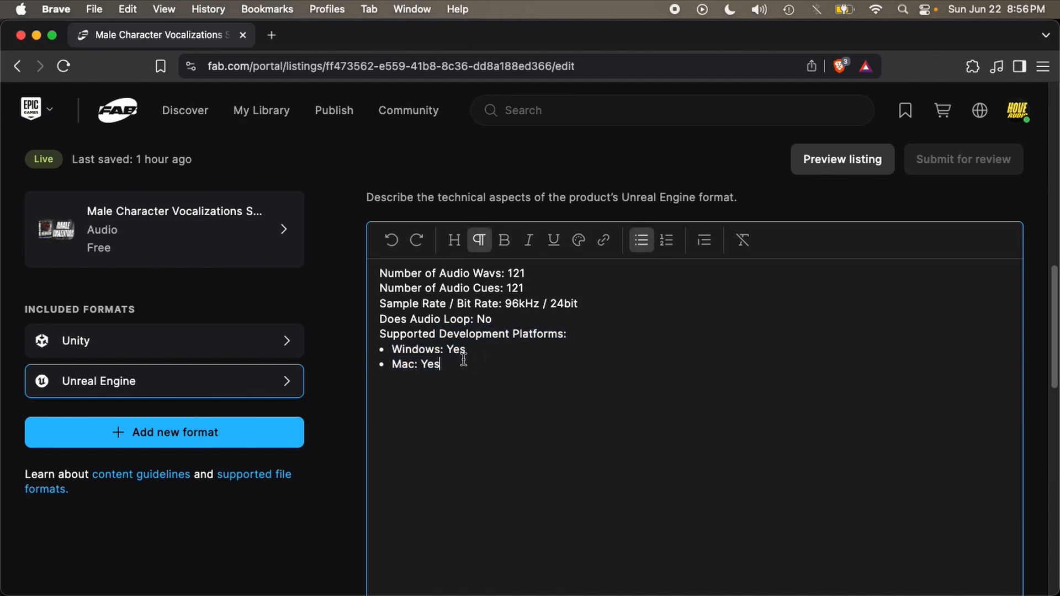
pyautogui.scroll(4, 485, 359)
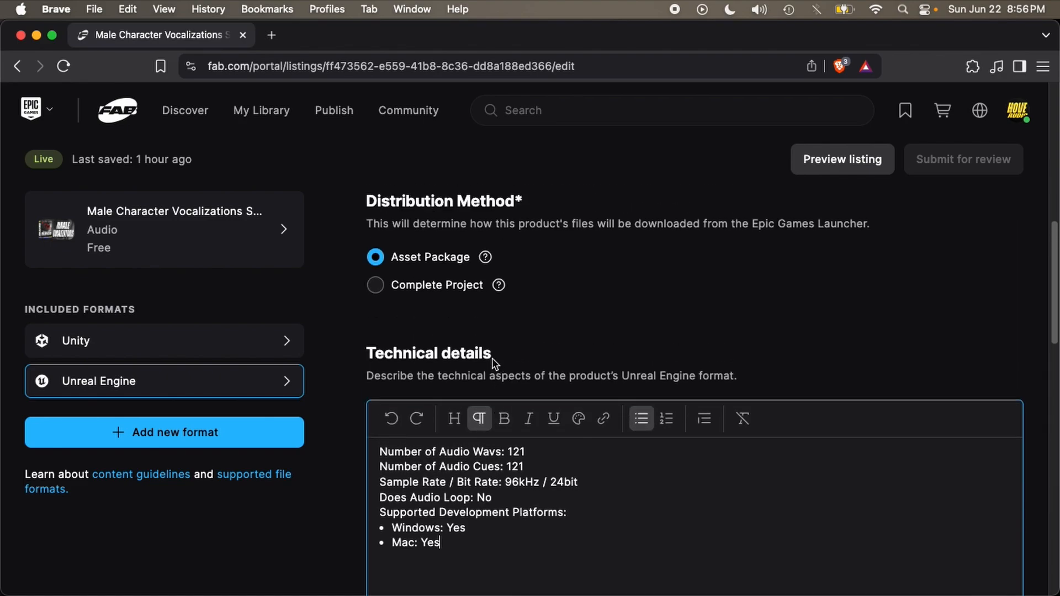
pyautogui.scroll(-5, 489, 356)
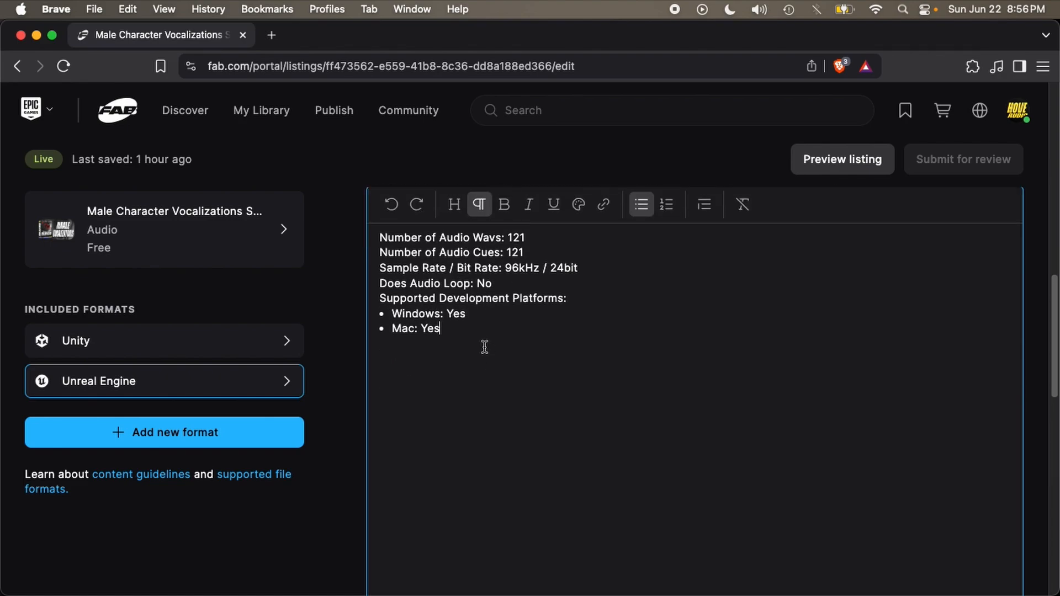
pyautogui.moveTo(473, 333); pyautogui.dragTo(394, 313)
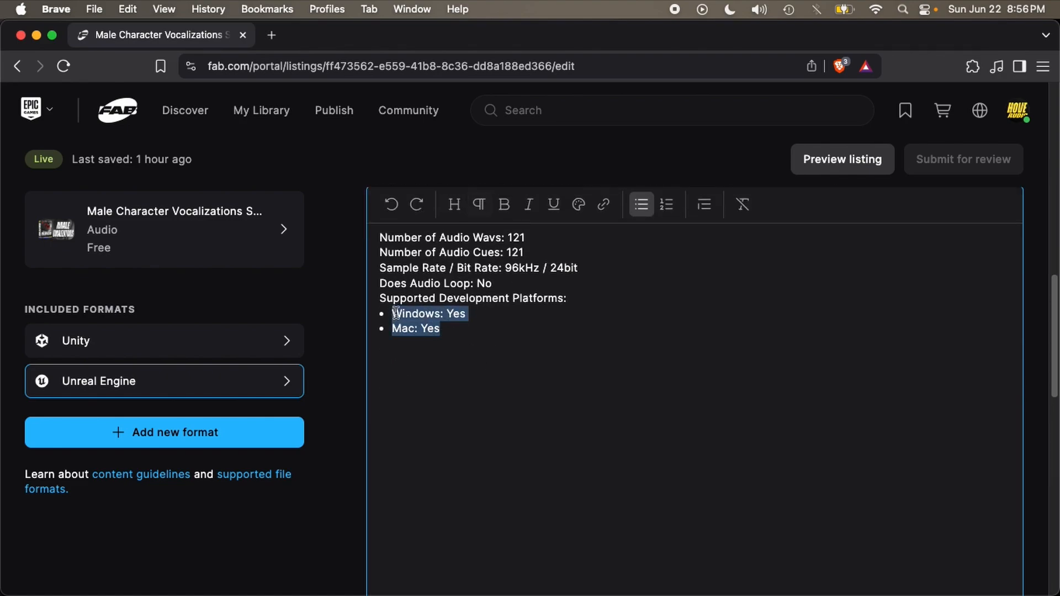
pyautogui.click(470, 337)
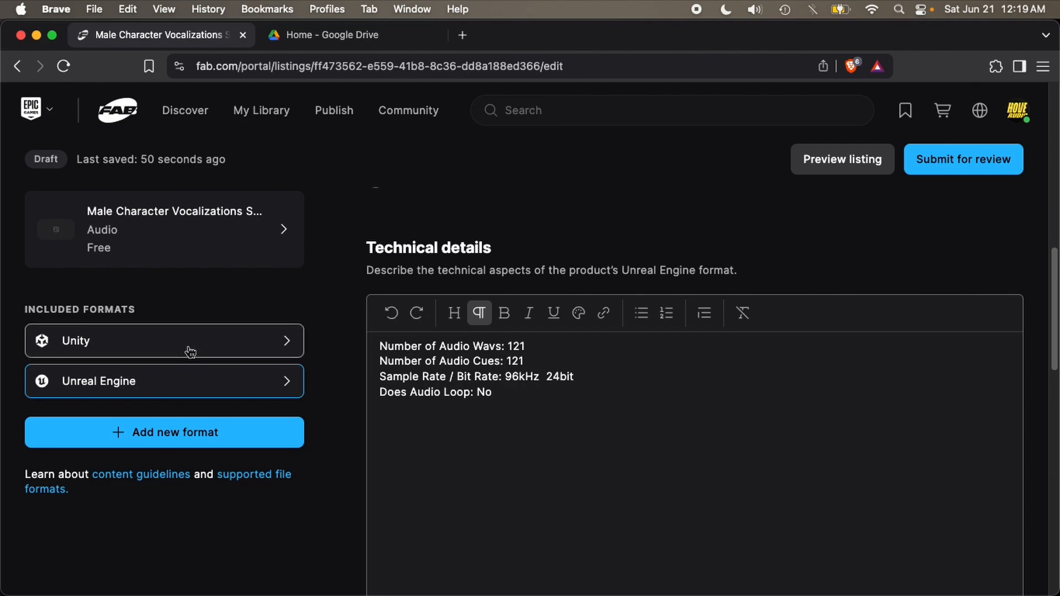
# Step: Review the Unity format's files and settings, then return to the Unreal Engine format
pyautogui.click(190, 352)
pyautogui.scroll(-4, 428, 452)
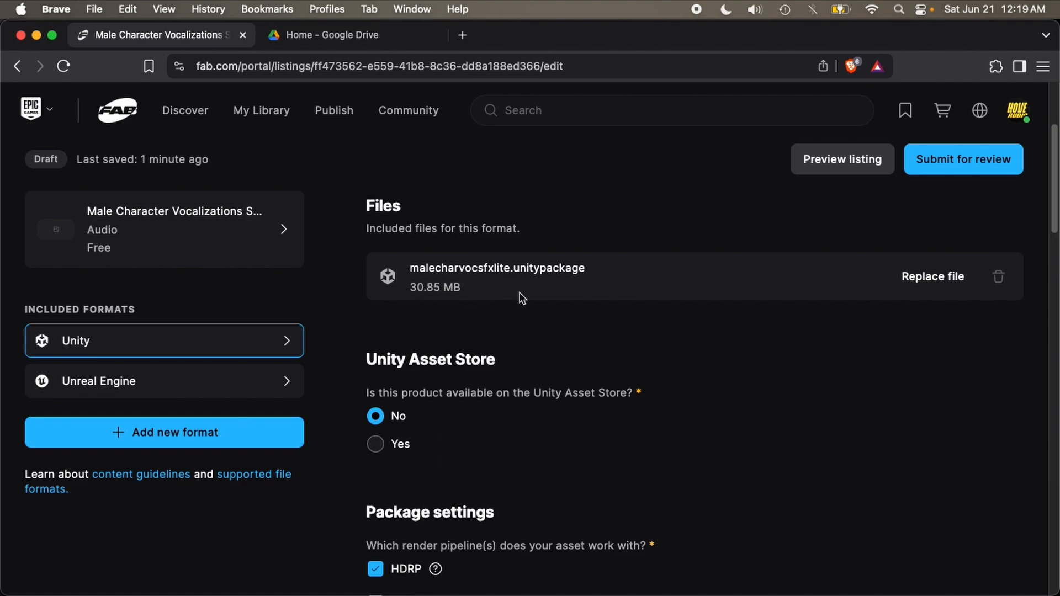
pyautogui.scroll(-3, 541, 306)
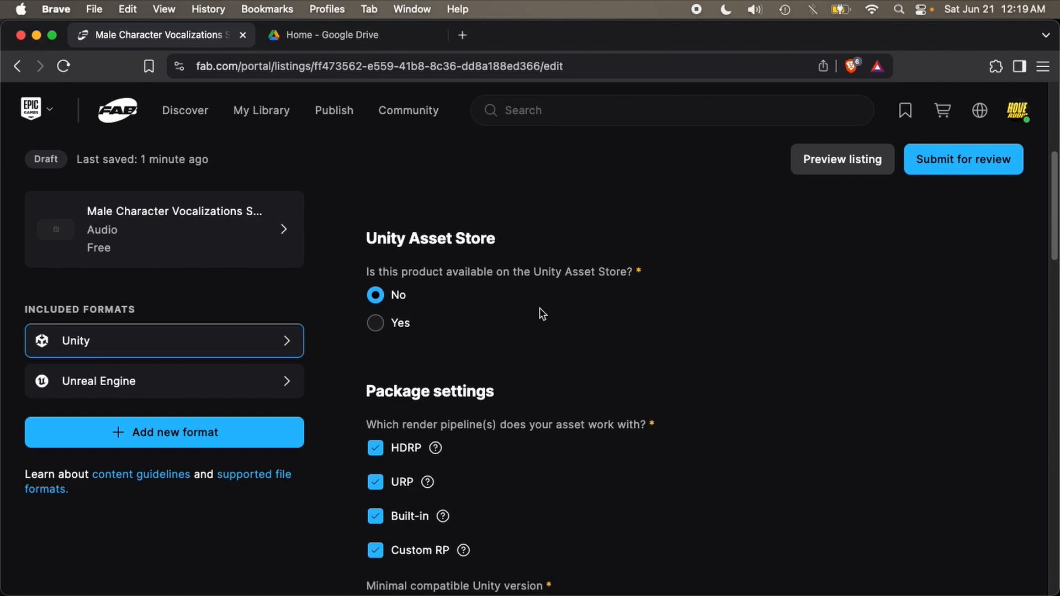
pyautogui.scroll(4, 498, 429)
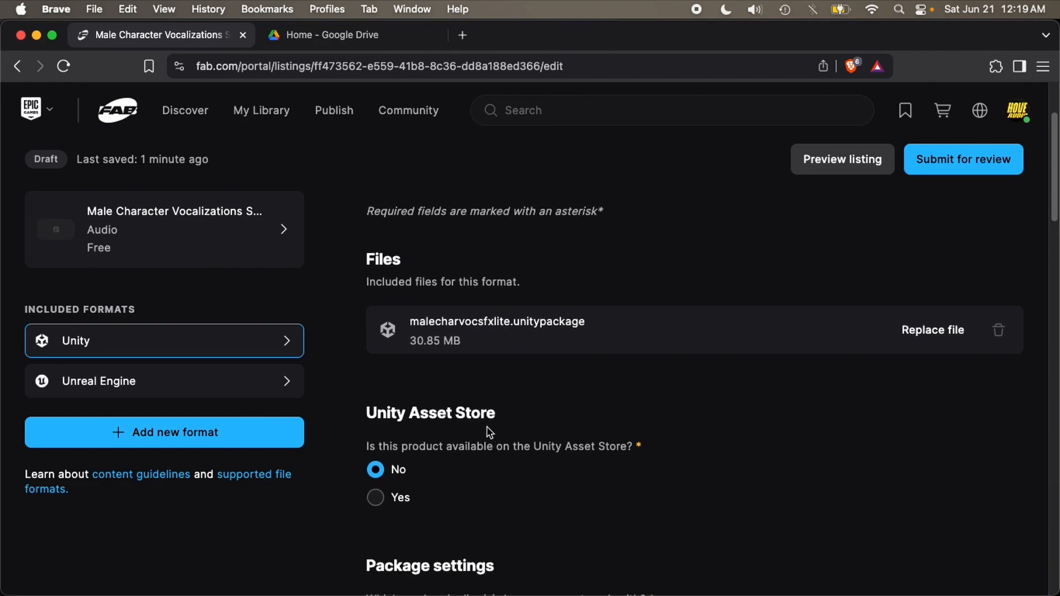
pyautogui.click(290, 380)
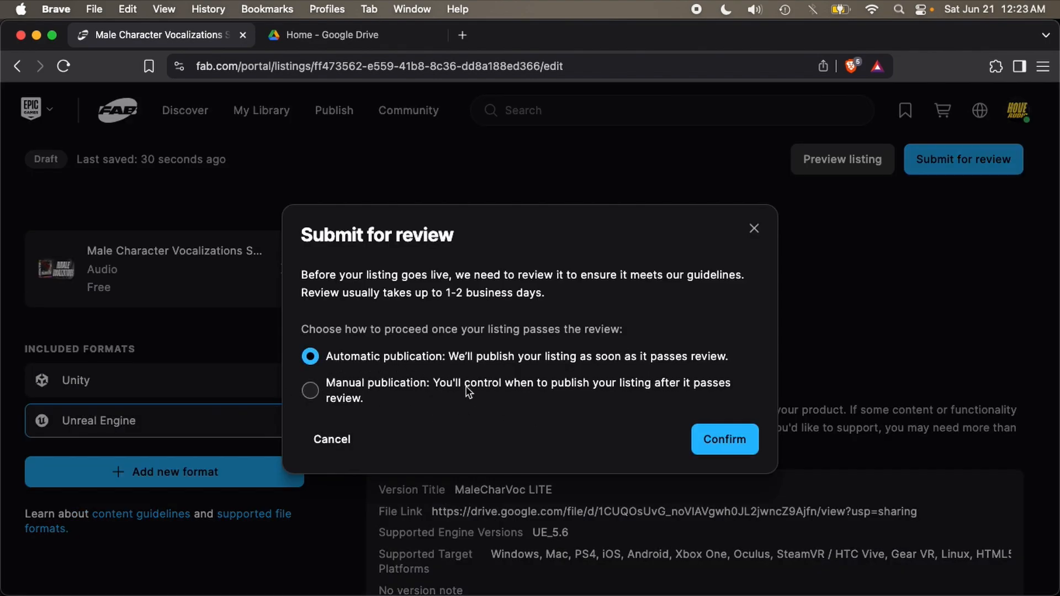
# Step: Confirm the review submission with Automatic publication selected
pyautogui.click(703, 436)
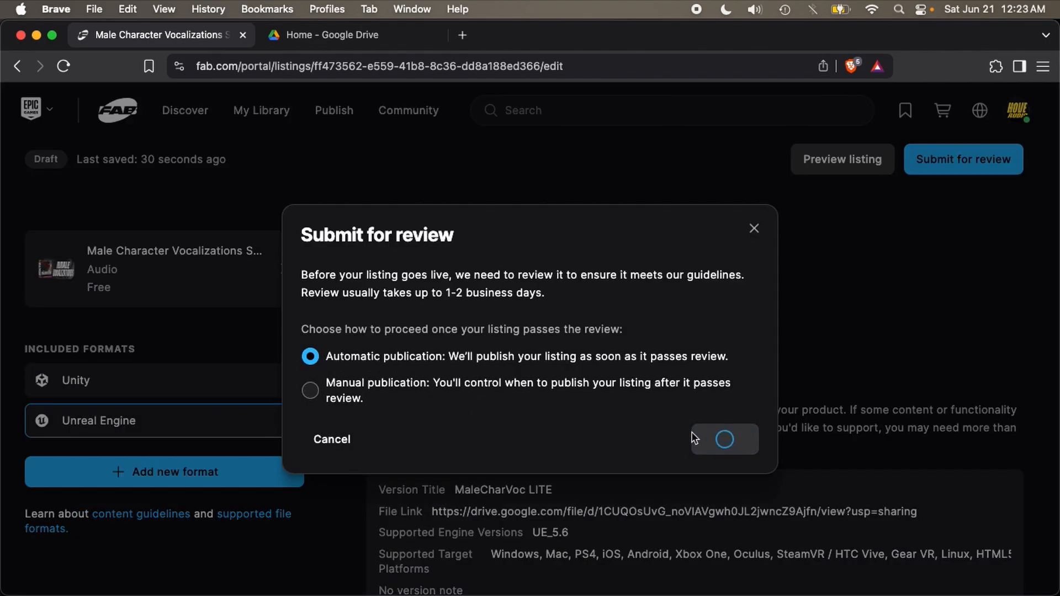